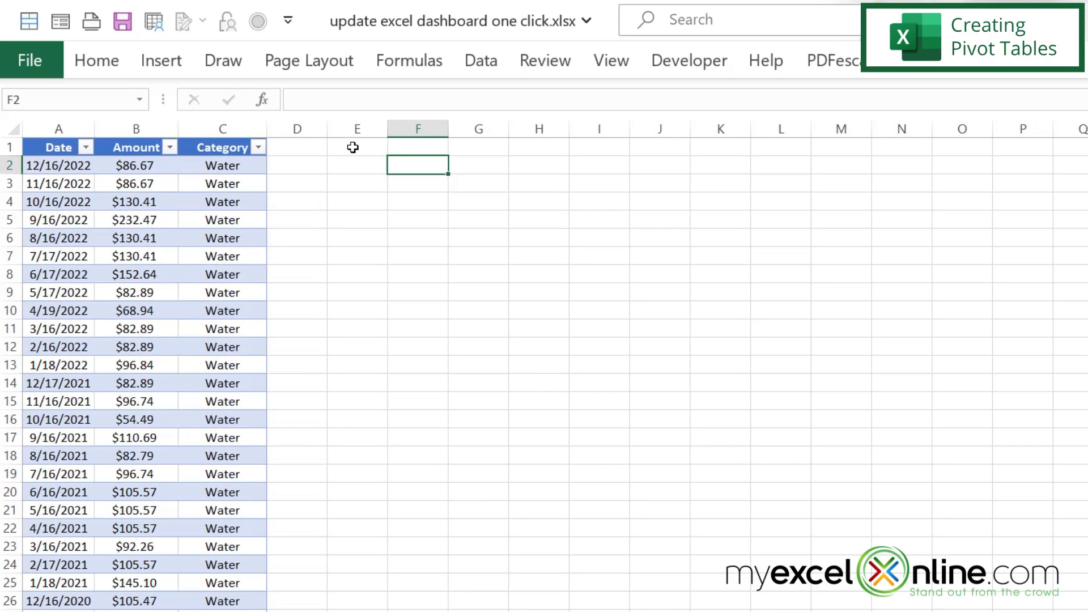
Insert a PivotTable based on Table1 into the existing Data sheet at cell E1
left_click(266, 110)
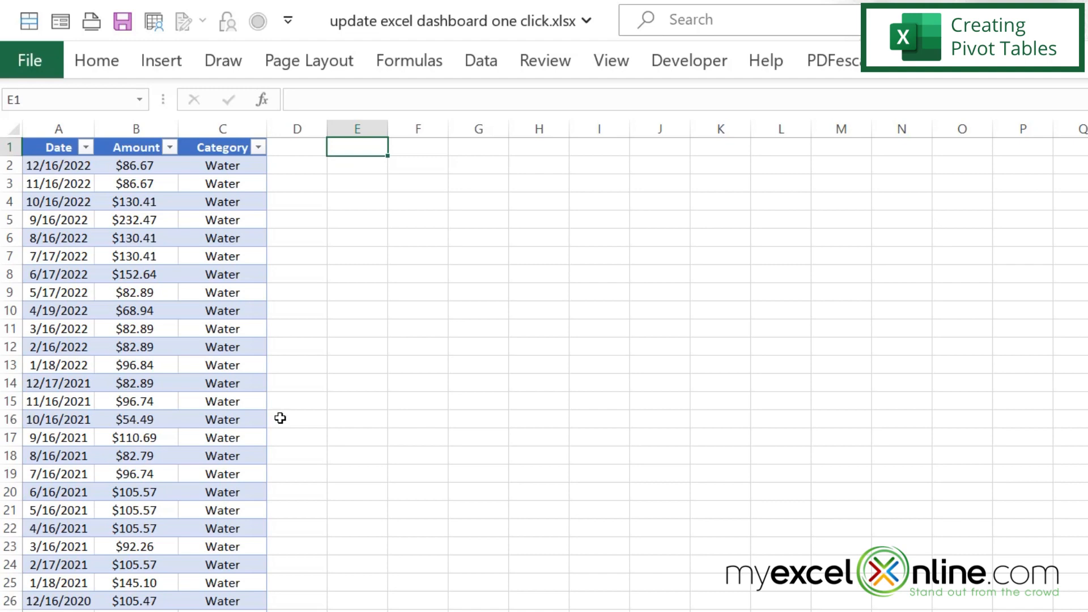
left_click(175, 65)
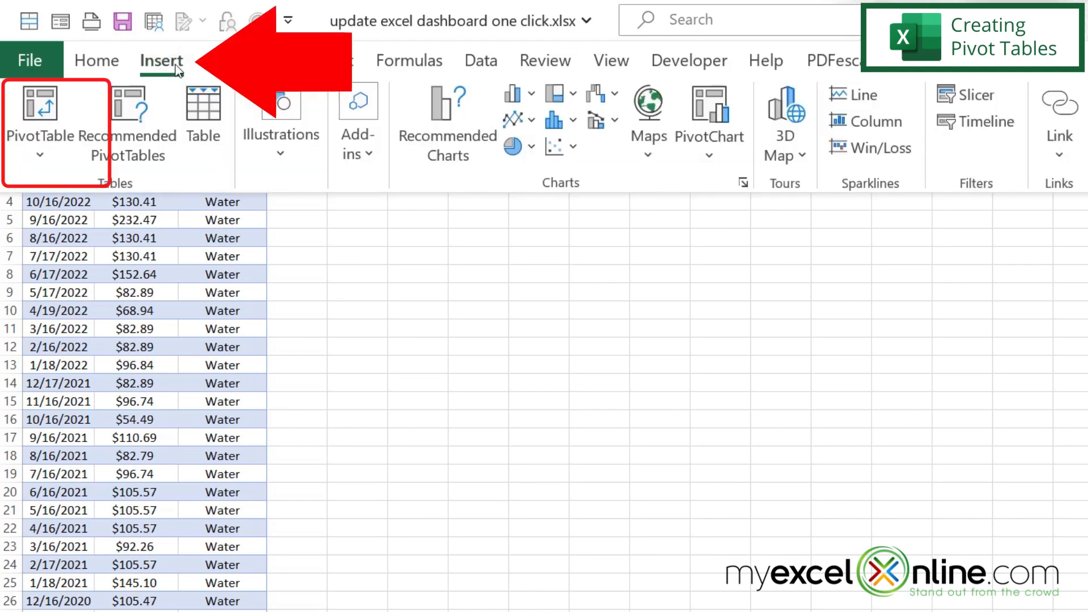
left_click(40, 145)
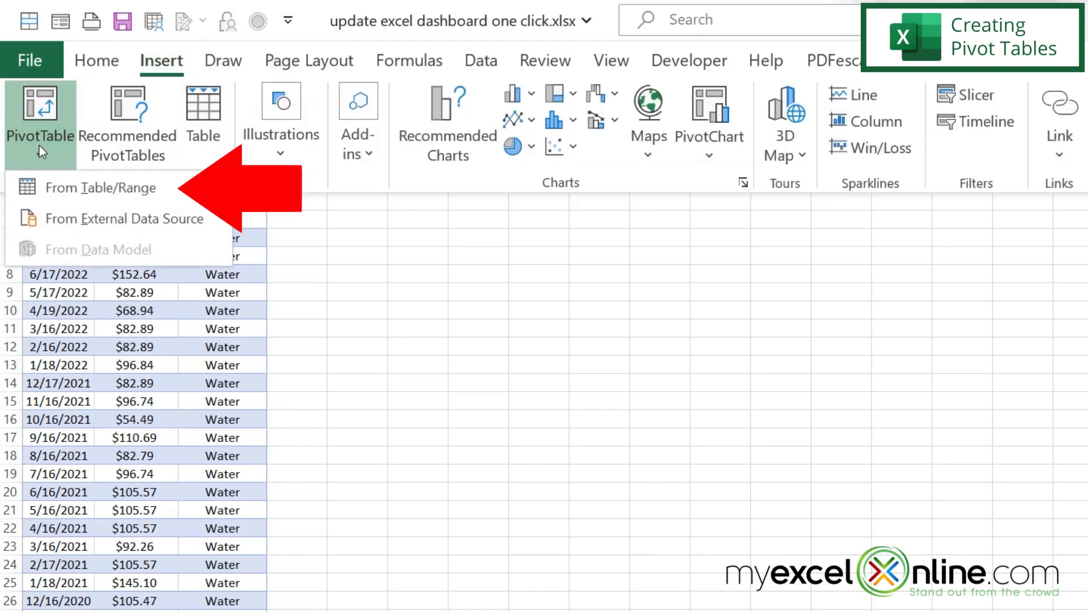
left_click(123, 189)
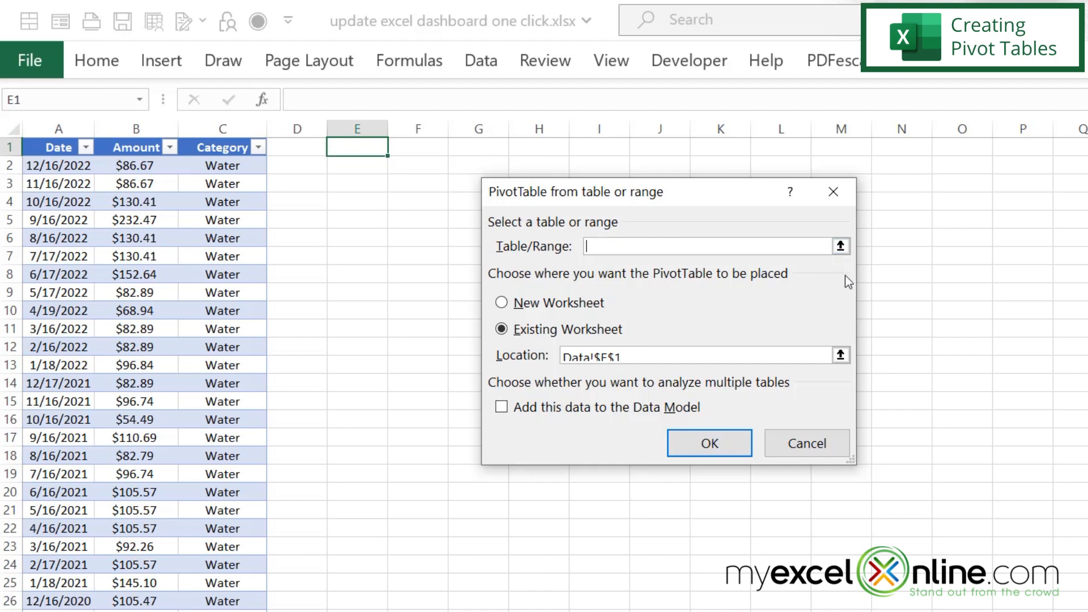
left_click(841, 246)
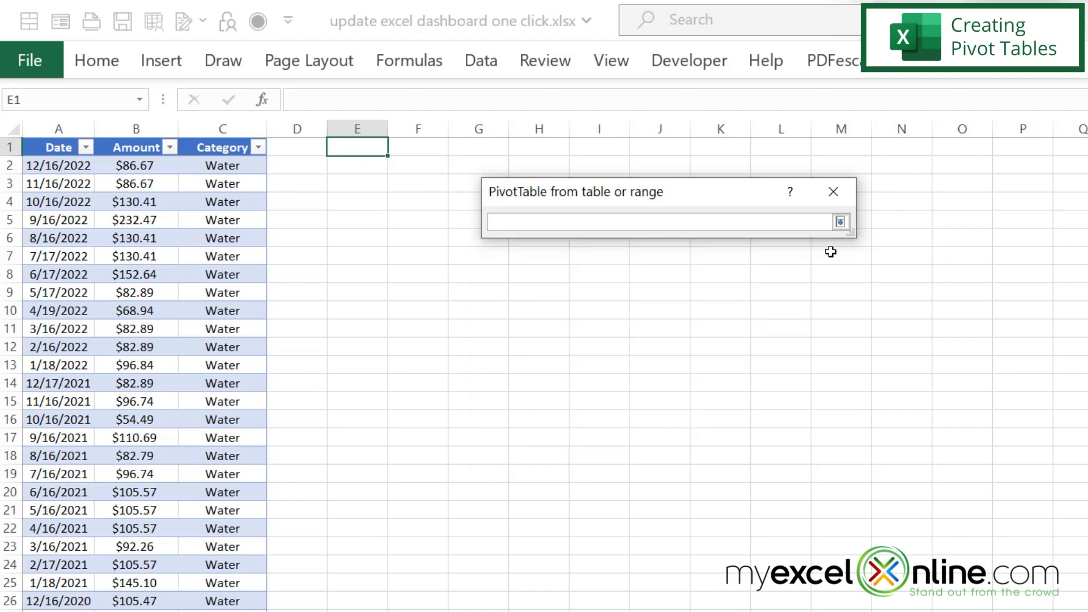
left_click_drag(58, 119, 221, 129)
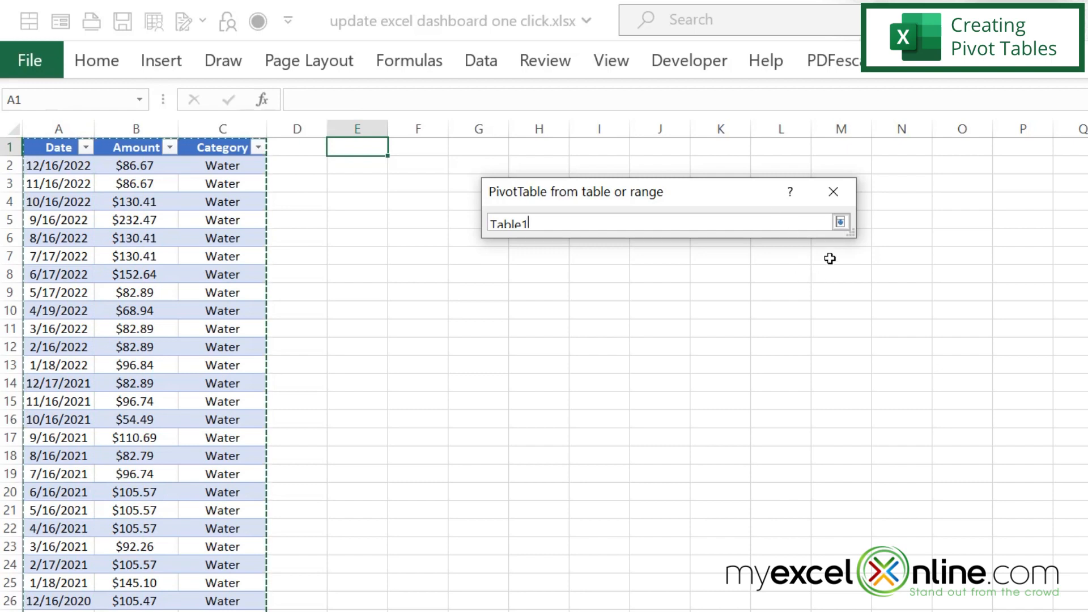
left_click(841, 223)
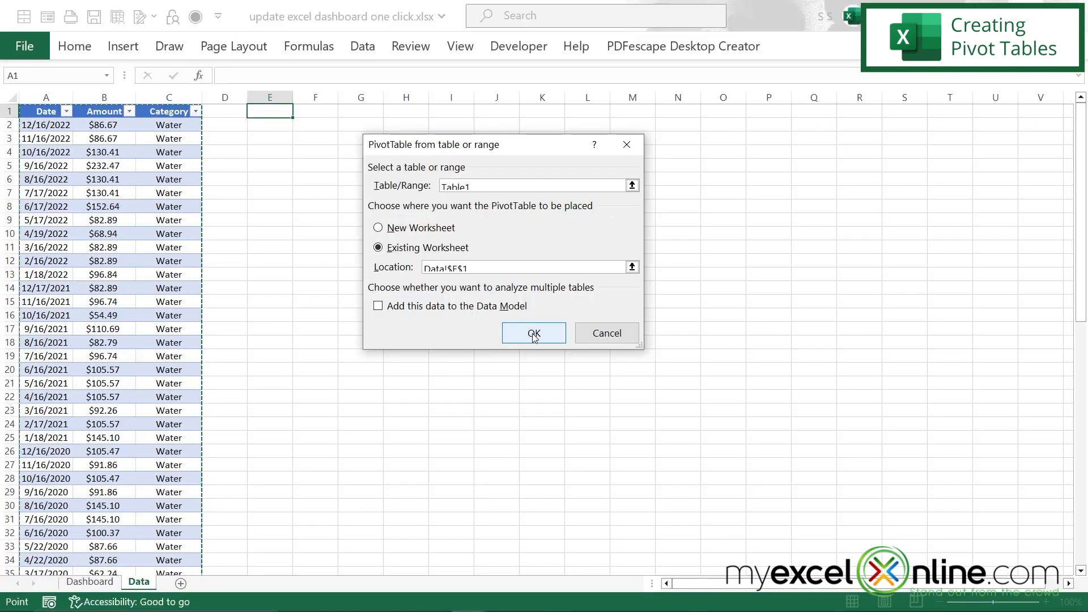
left_click(710, 445)
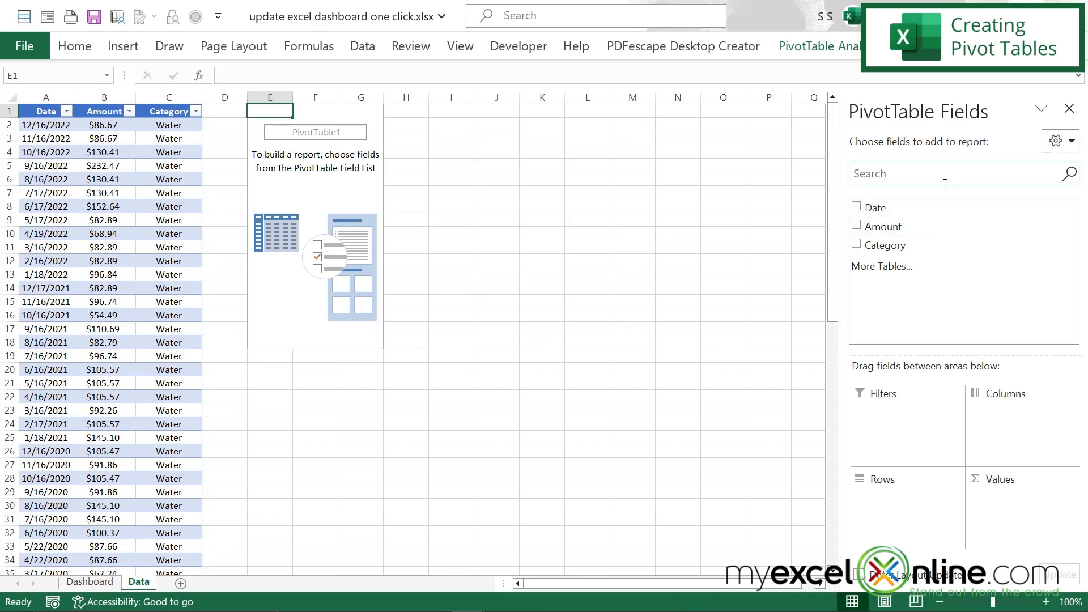
Add the Date field to the PivotTable rows, and remove Date and Quarters so that only Years remains
left_click(872, 208)
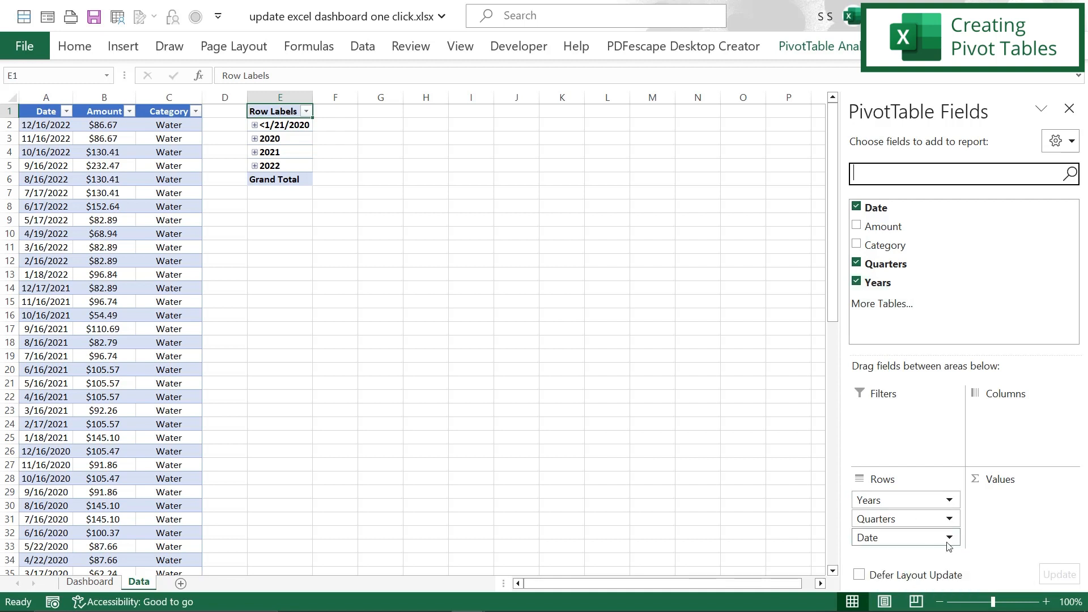
left_click(917, 541)
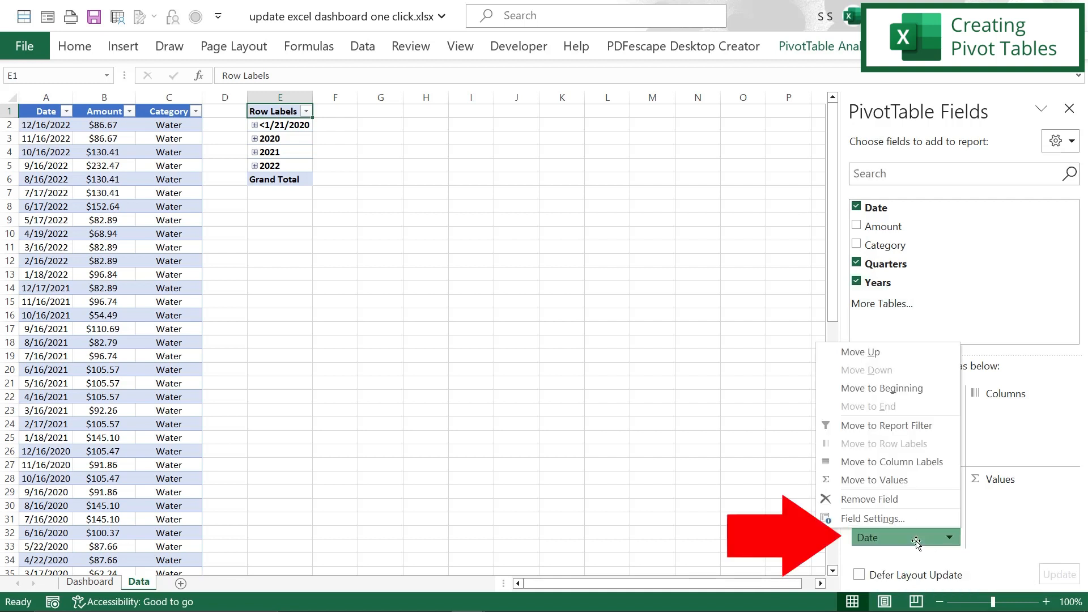
left_click(882, 497)
left_click(877, 519)
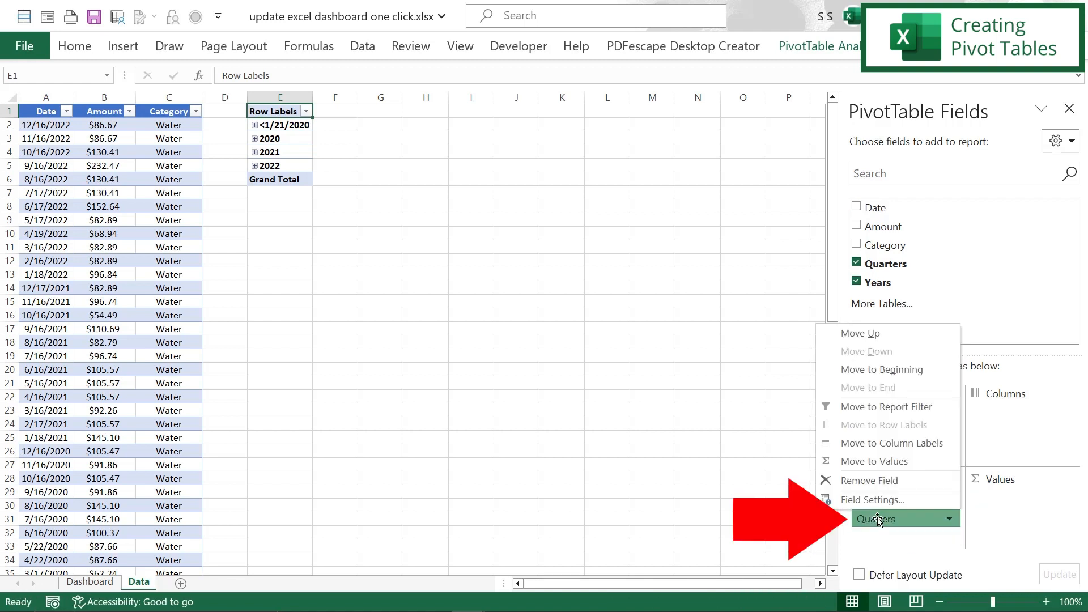
left_click(871, 481)
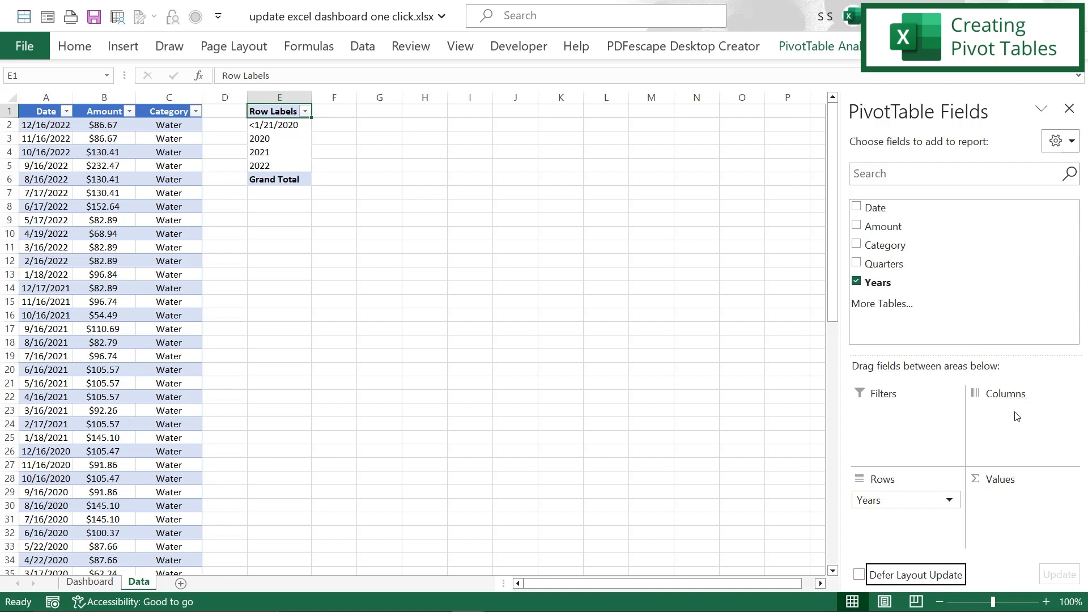
Add Category as the PivotTable columns and Amount as the values, summarized by Average
left_click_drag(871, 246, 1000, 422)
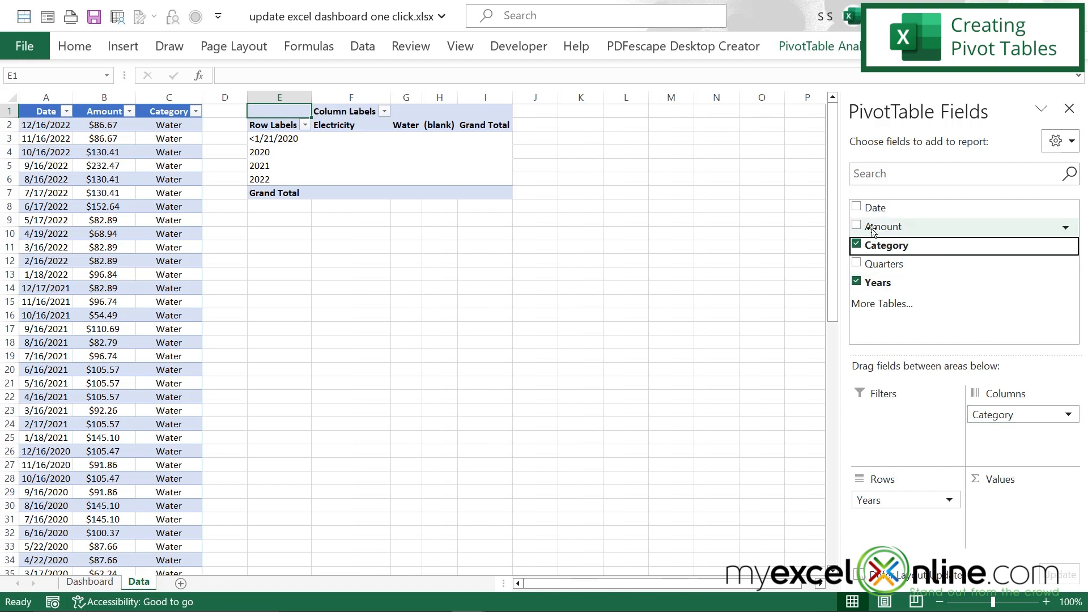
left_click_drag(873, 231, 997, 512)
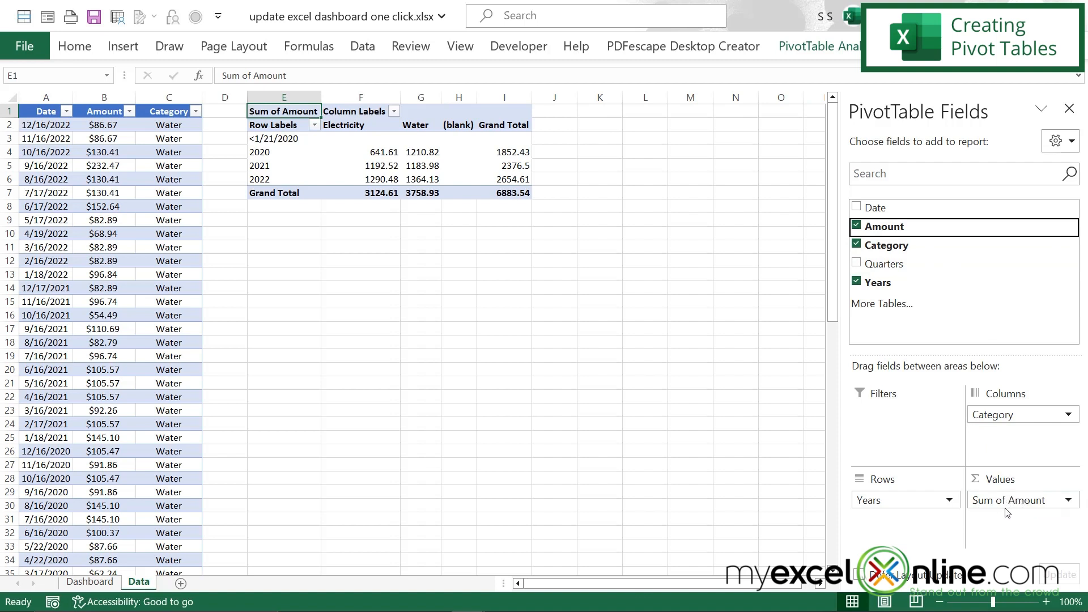
left_click(1019, 502)
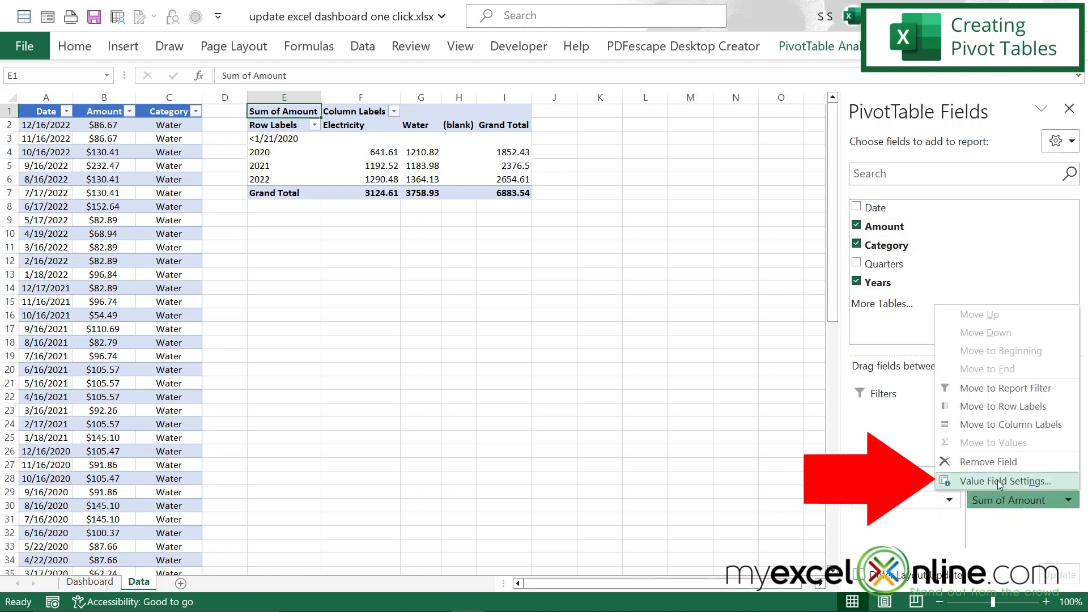
left_click(998, 482)
left_click(395, 251)
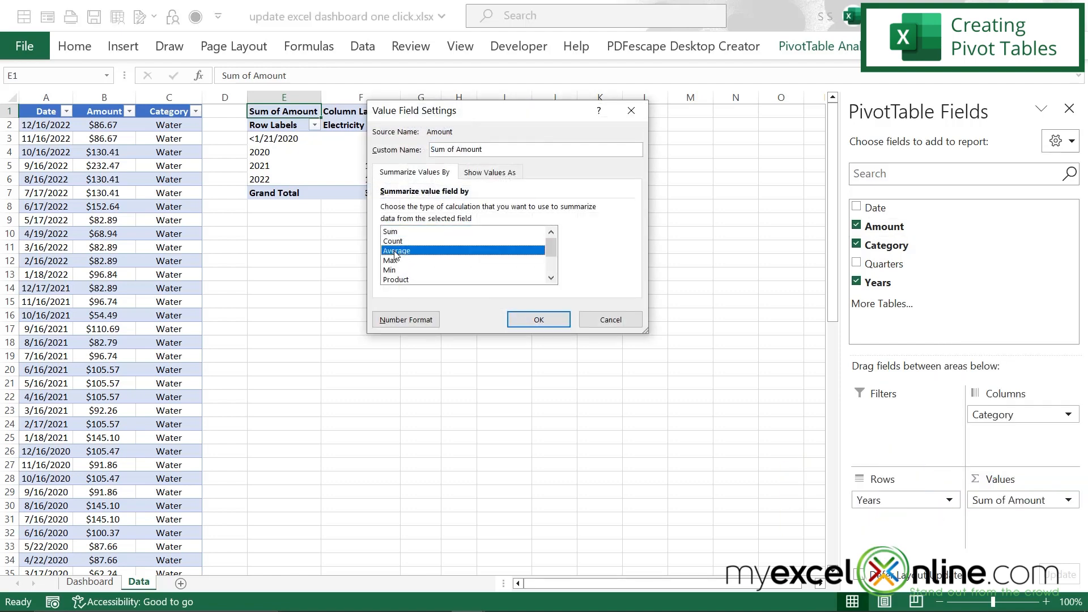
left_click(526, 327)
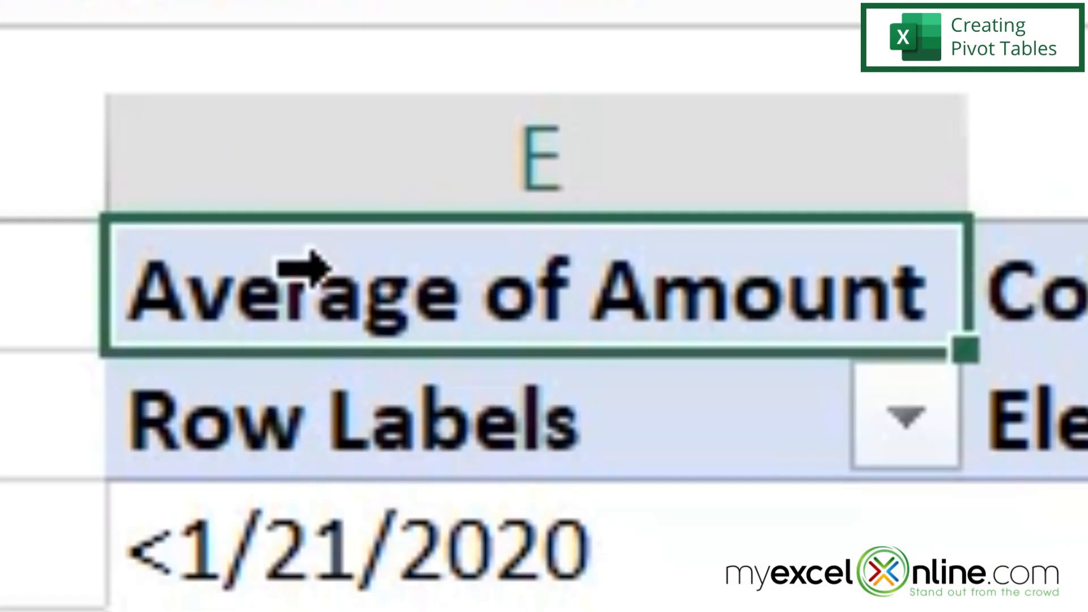
Copy the whole Average of Amount PivotTable and paste it at cell E10
left_click(292, 268)
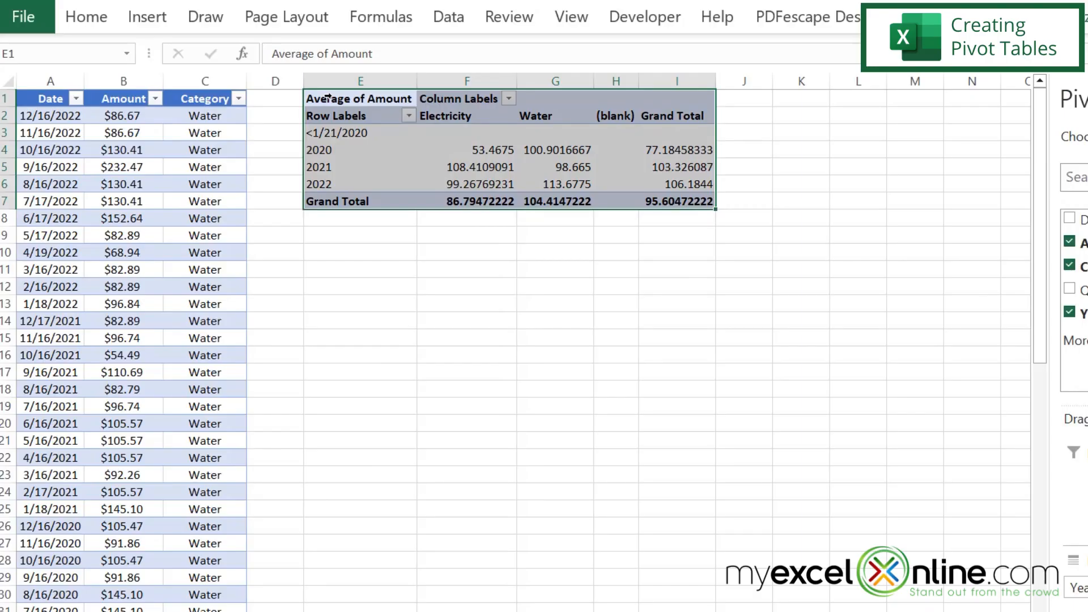
right_click(328, 98)
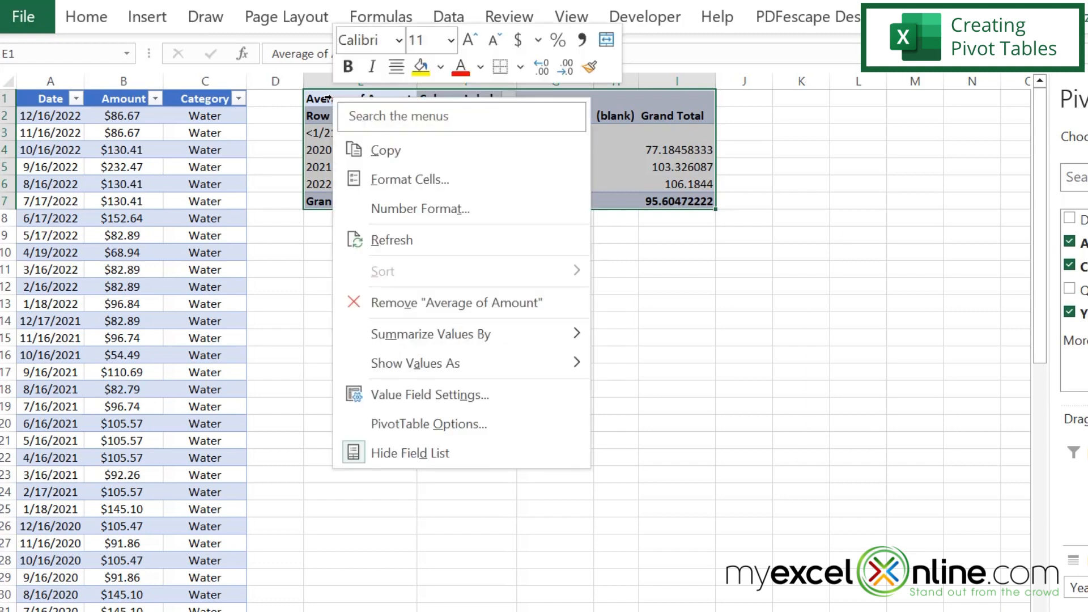
left_click(389, 148)
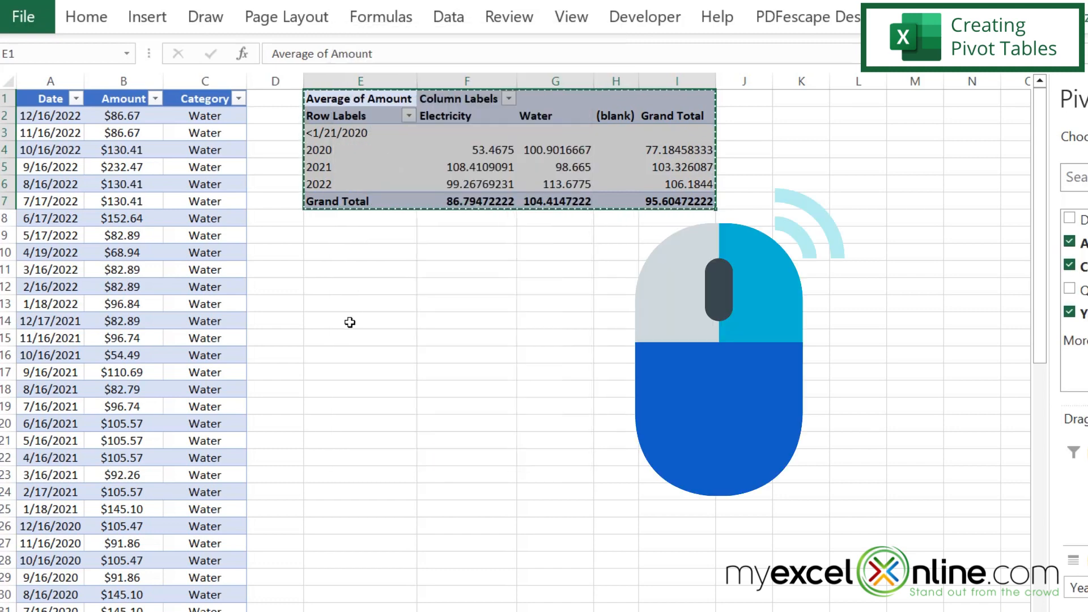
left_click(333, 253)
right_click(333, 252)
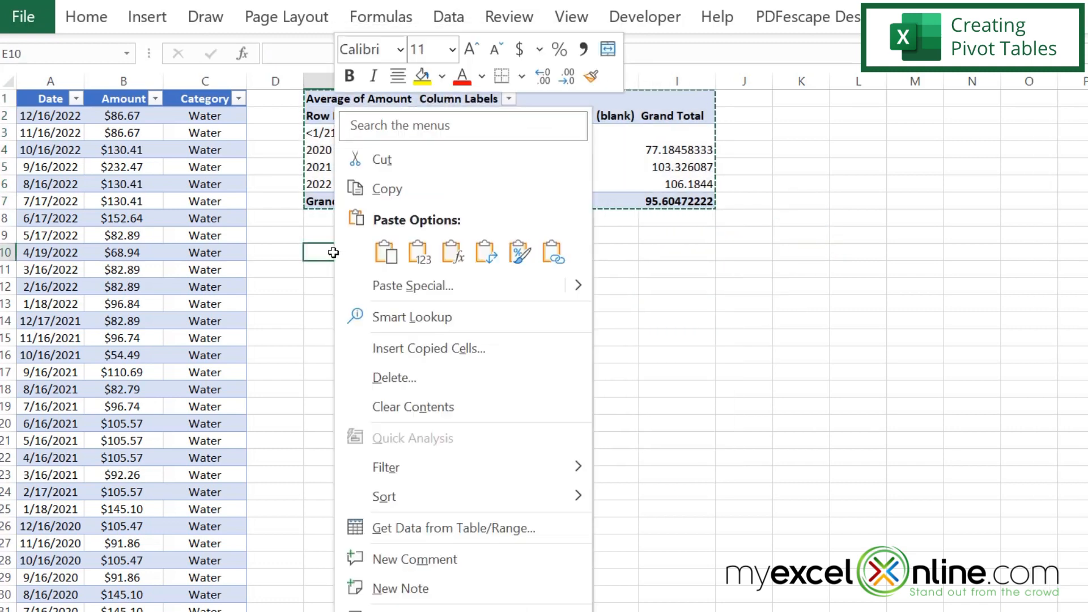
left_click(384, 256)
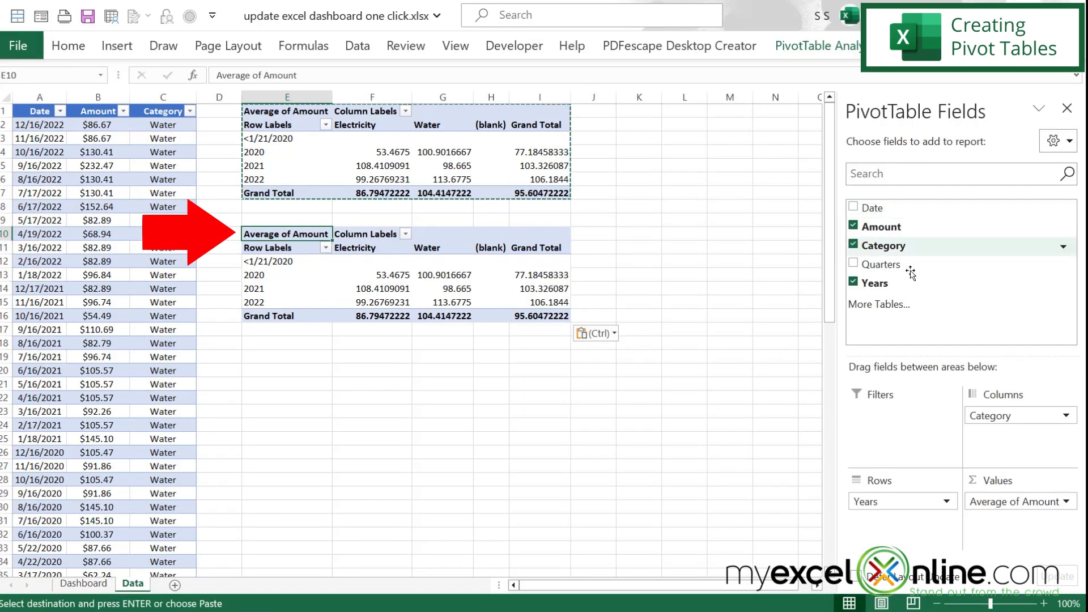
Change the Amount summary of the PivotTable at E10 to Sum
left_click(1066, 502)
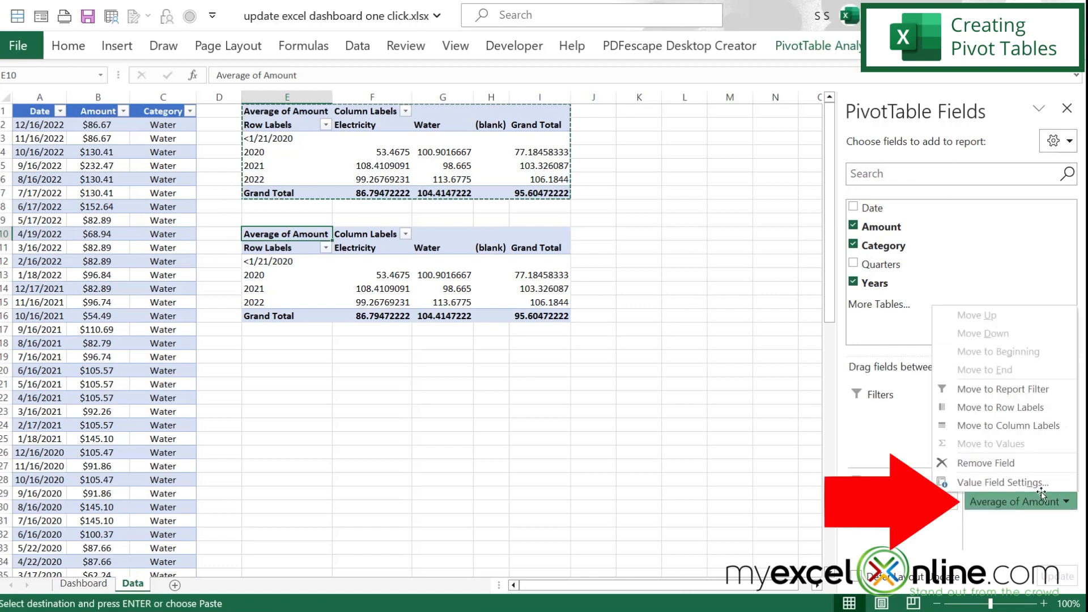
left_click(1014, 482)
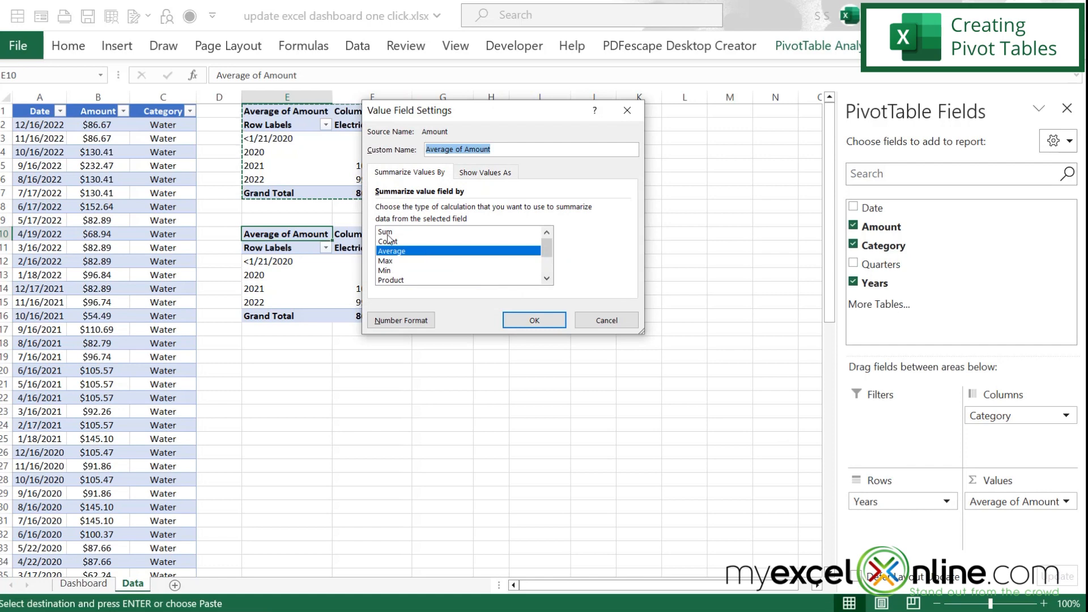
left_click(390, 232)
left_click(534, 320)
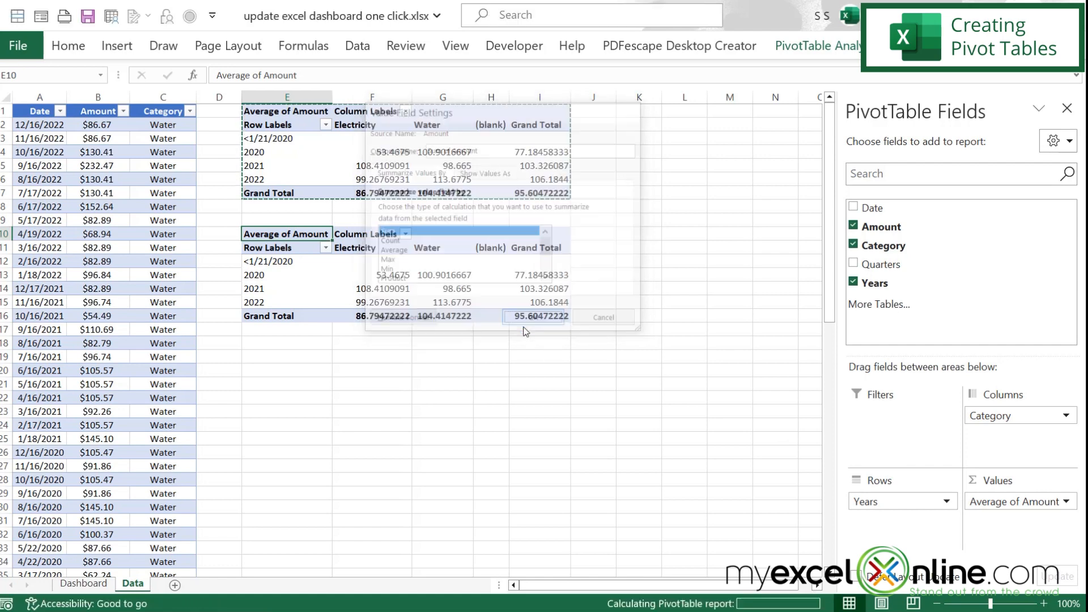
Paste another copy of the PivotTable at cell E20 and summarize its Amount values by Min
left_click(261, 371)
right_click(268, 371)
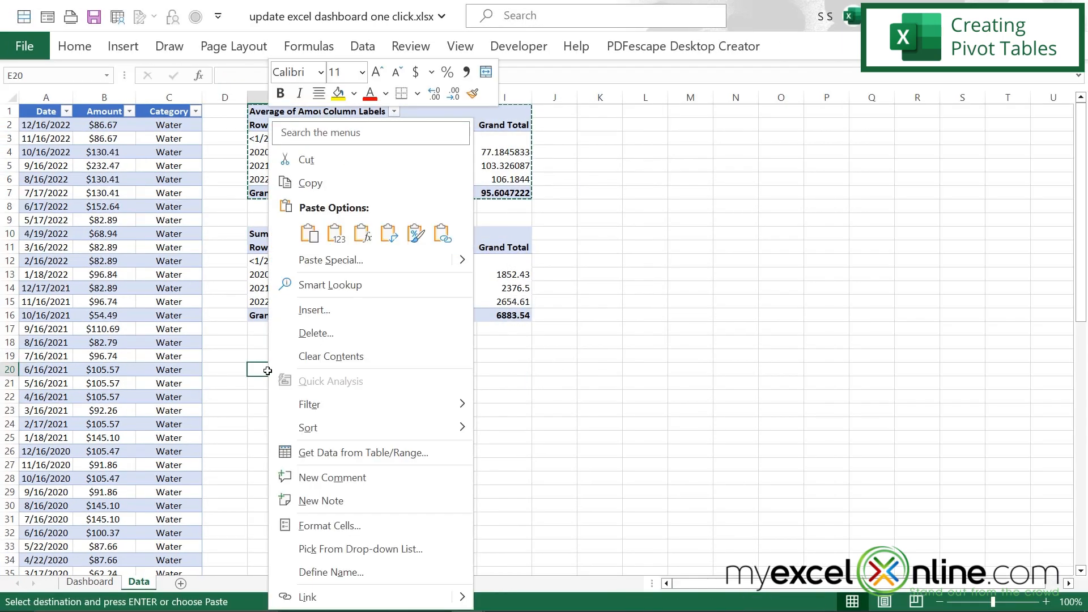
left_click(309, 233)
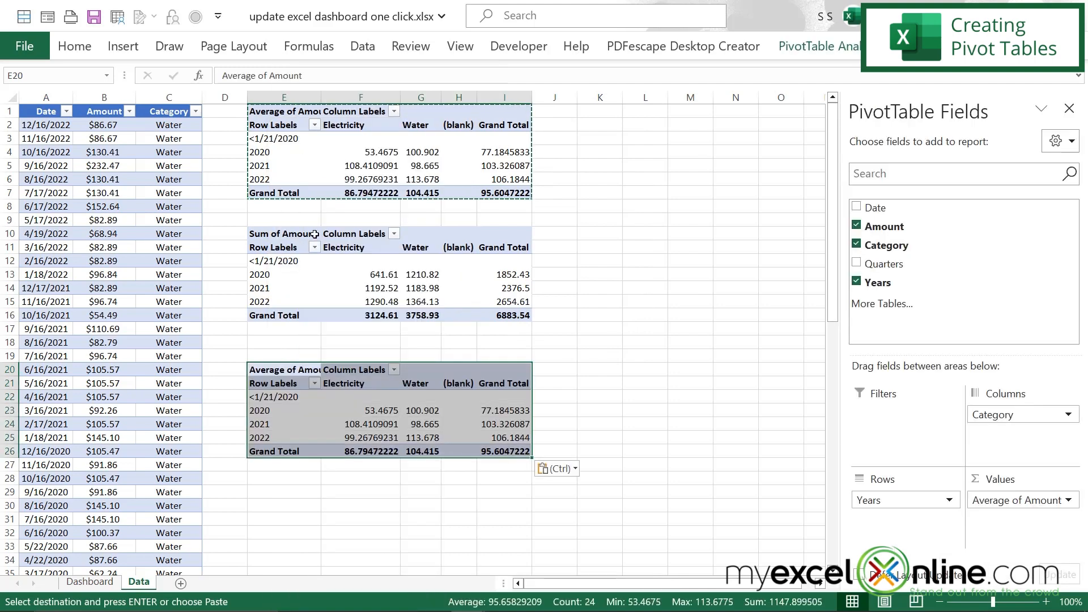
left_click(1068, 500)
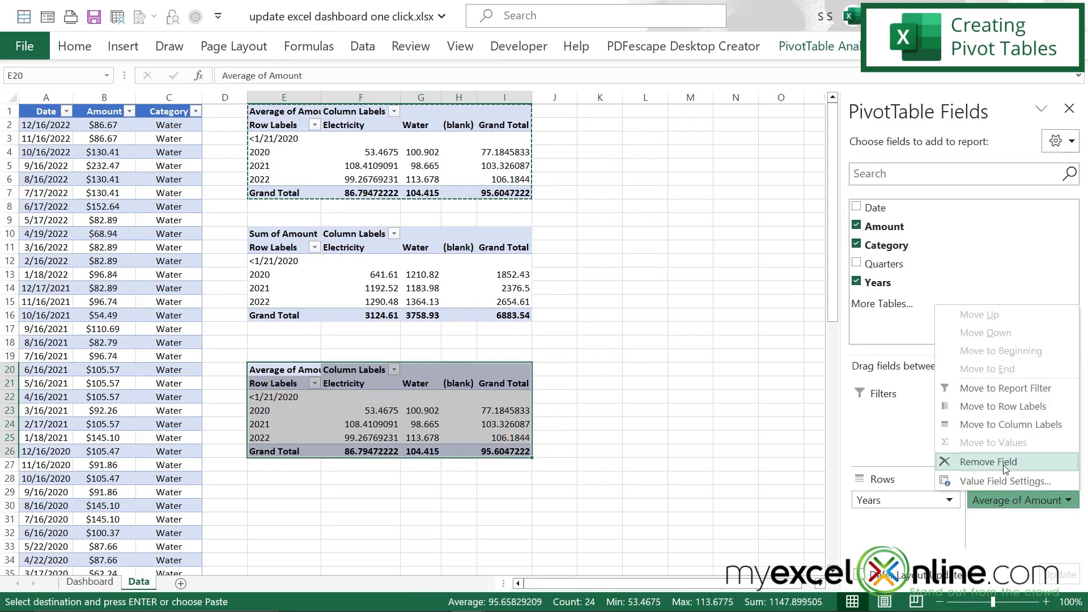
left_click(993, 481)
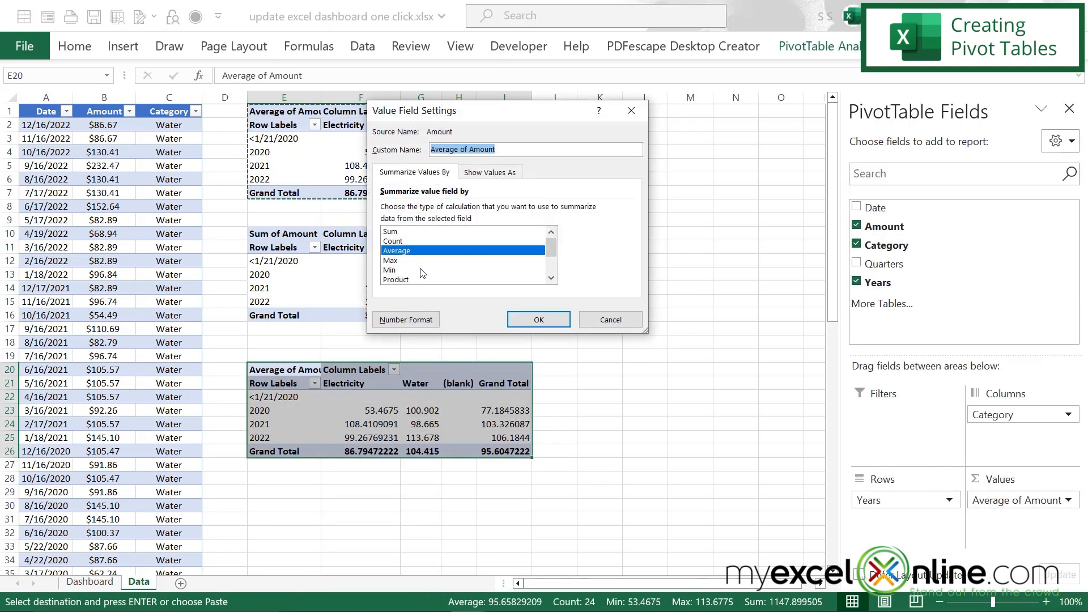
left_click(395, 271)
left_click(538, 320)
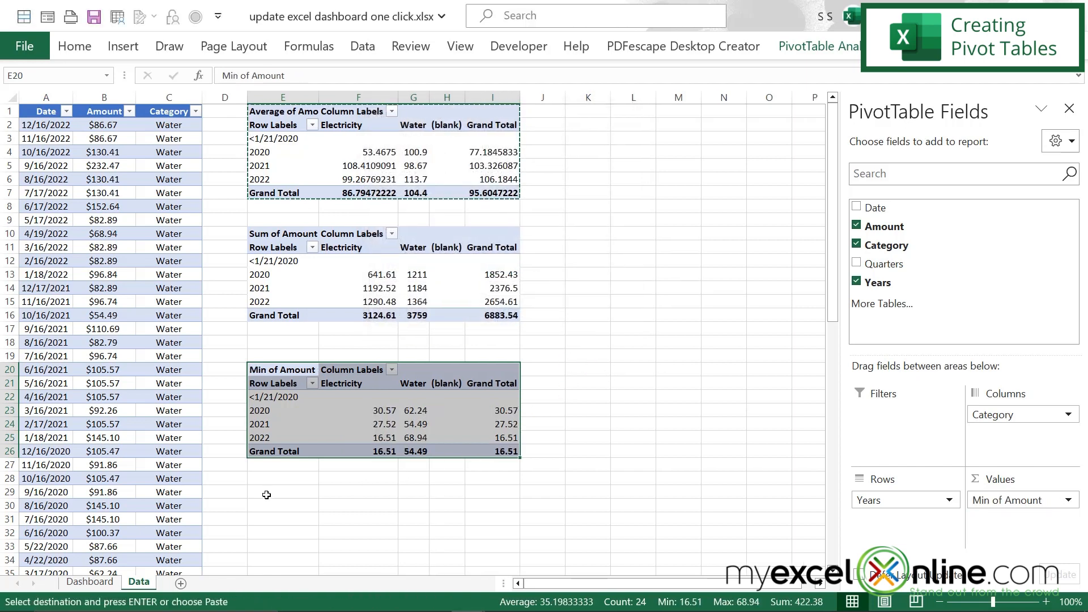
Paste another copy of the PivotTable at cell E29 and summarize its Amount values by Max
left_click(267, 495)
right_click(266, 495)
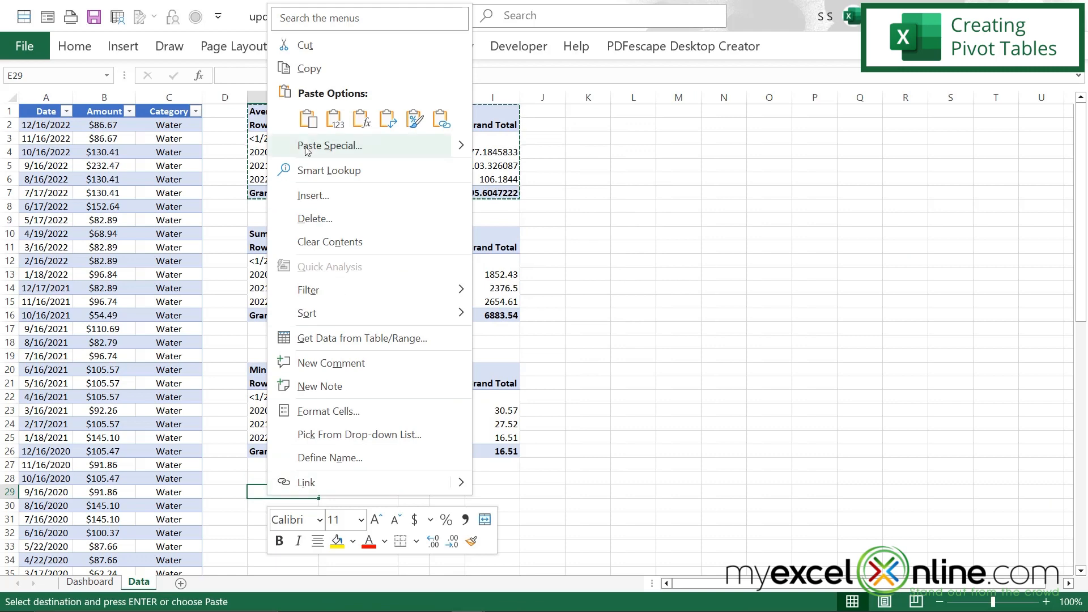
left_click(307, 118)
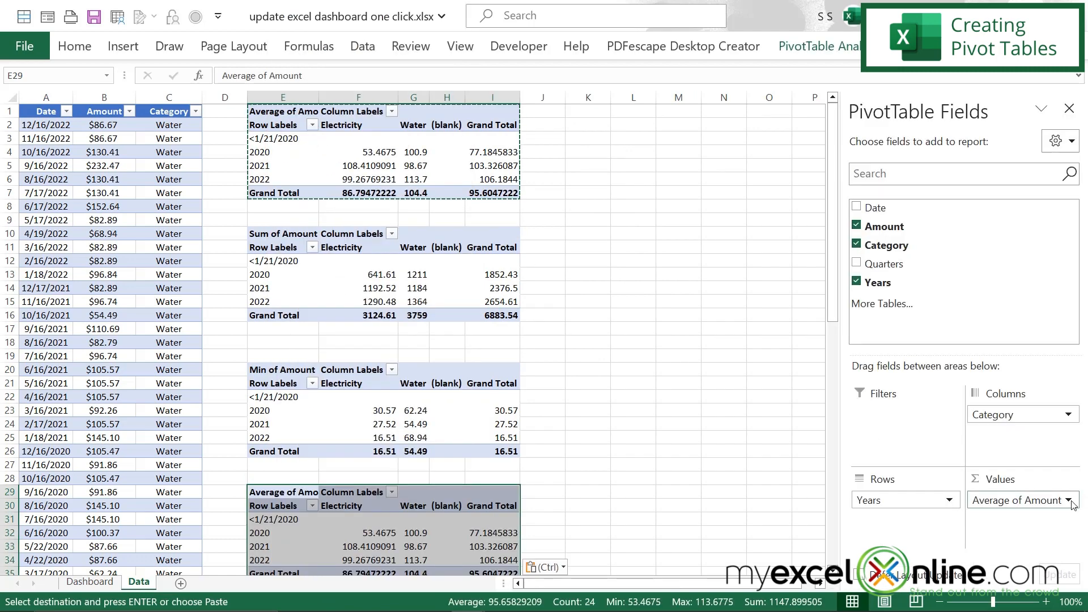
left_click(1068, 500)
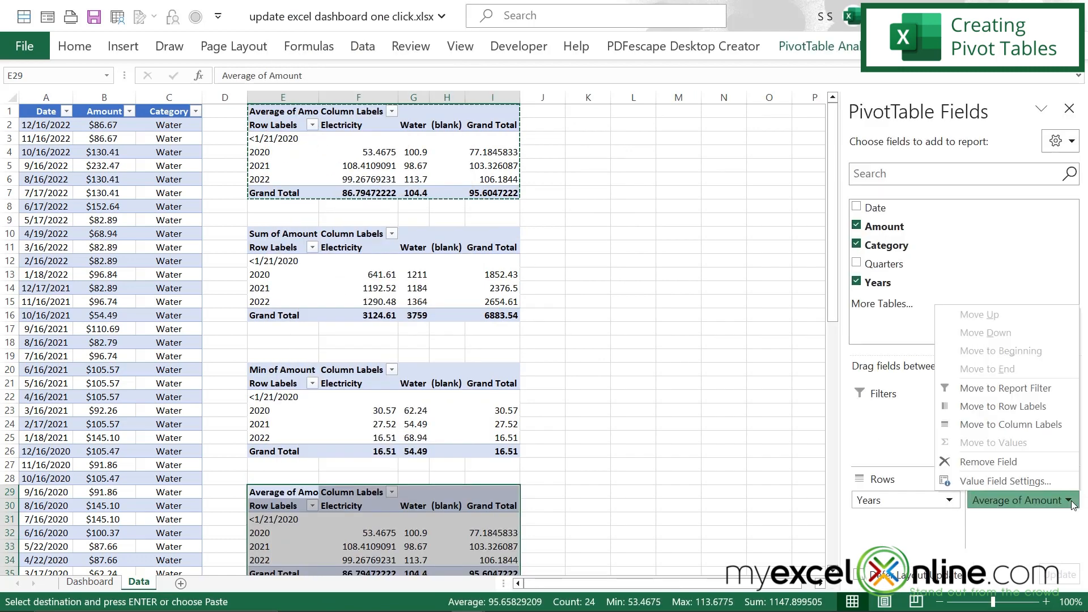
left_click(1020, 481)
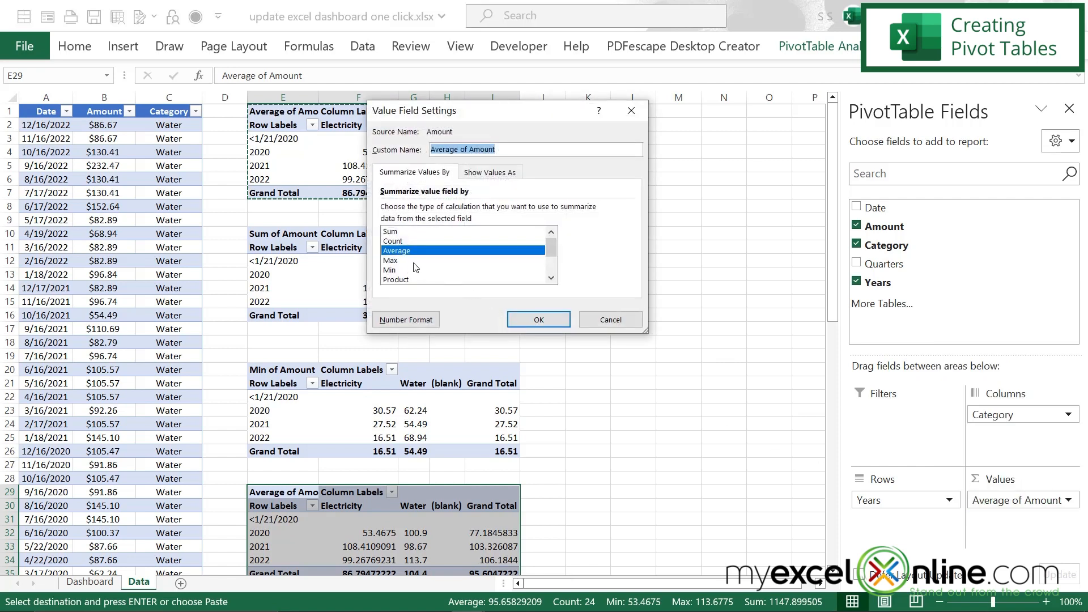
left_click(414, 261)
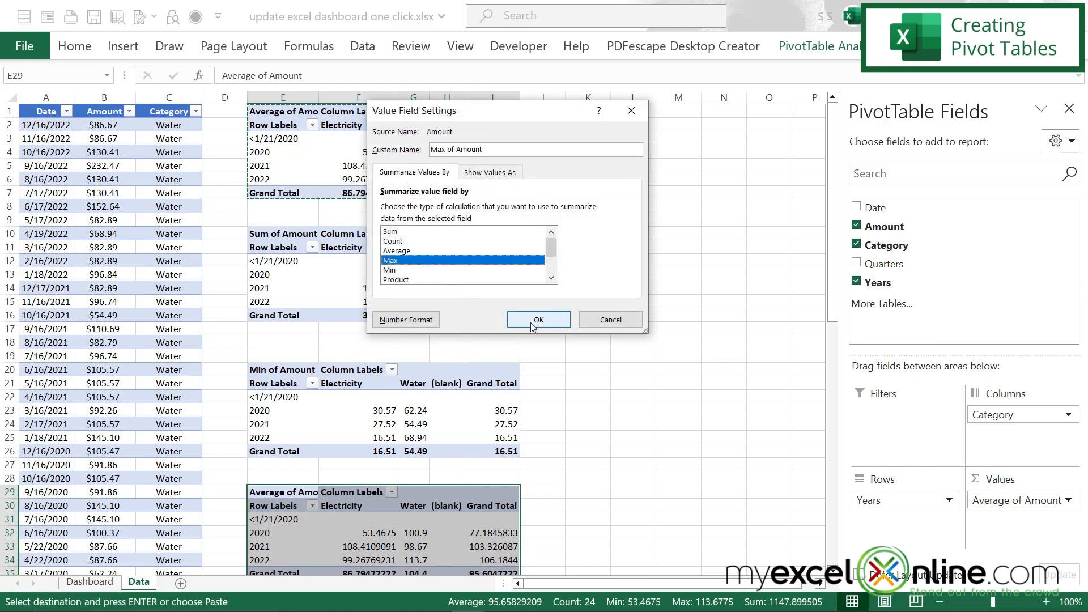
left_click(537, 320)
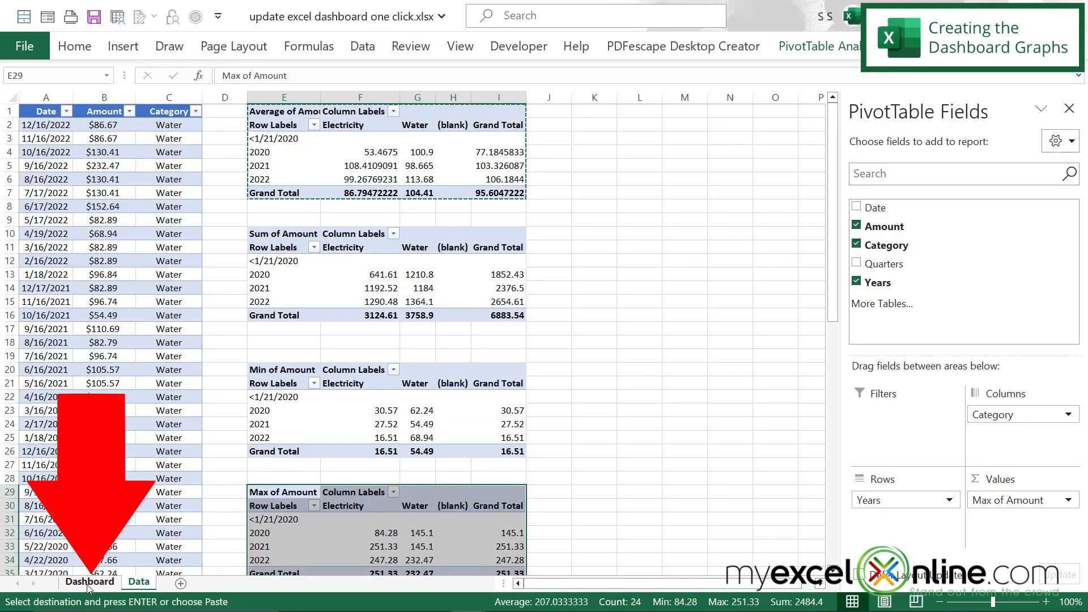
Insert a blank 2-D clustered column chart on the Dashboard sheet from empty cell F1
left_click(89, 583)
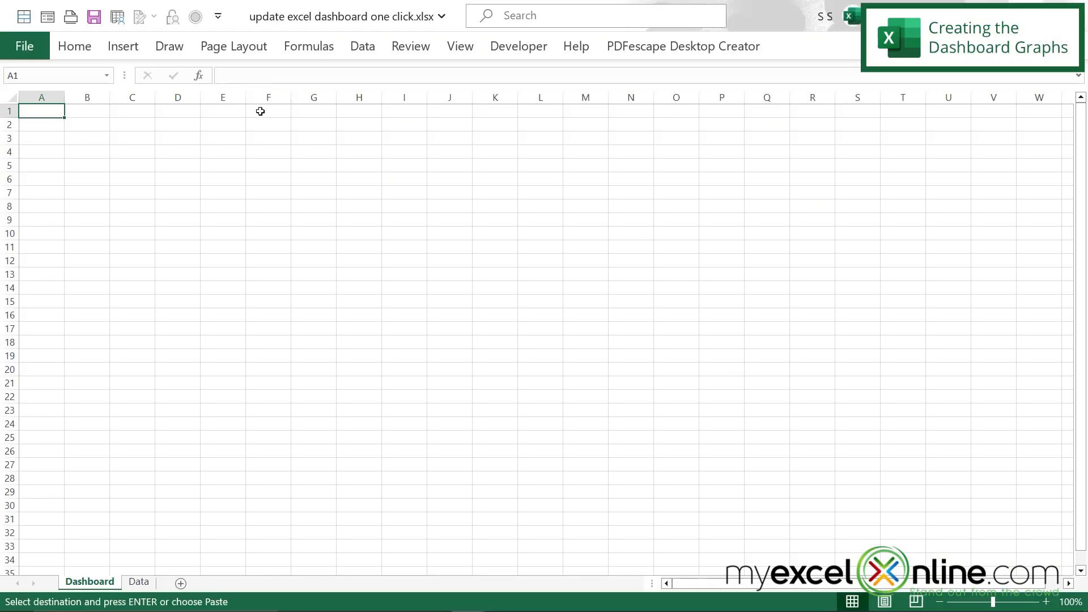
left_click(261, 112)
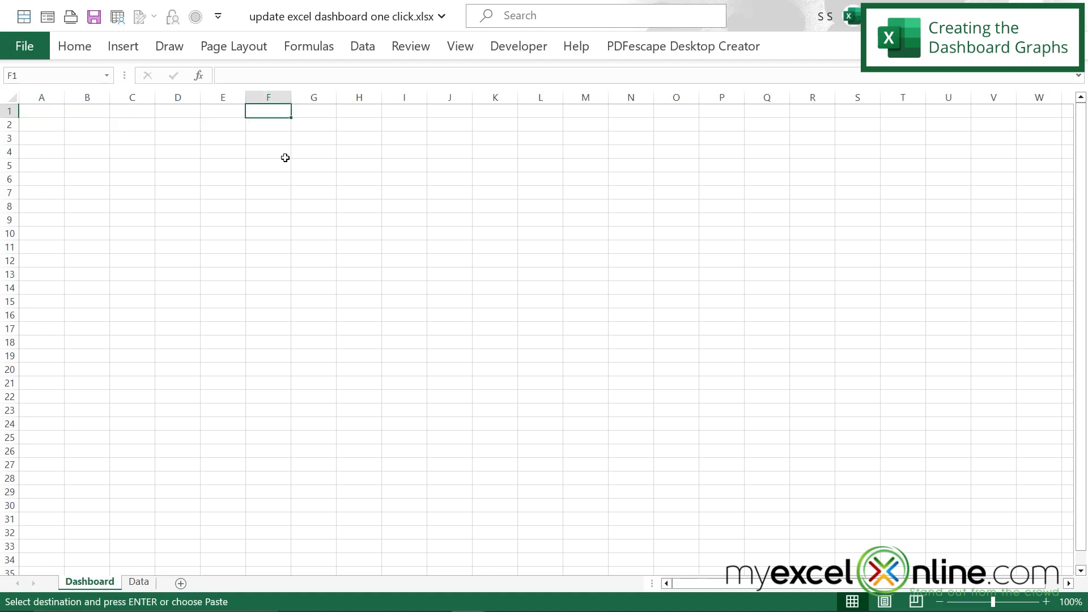
left_click(125, 49)
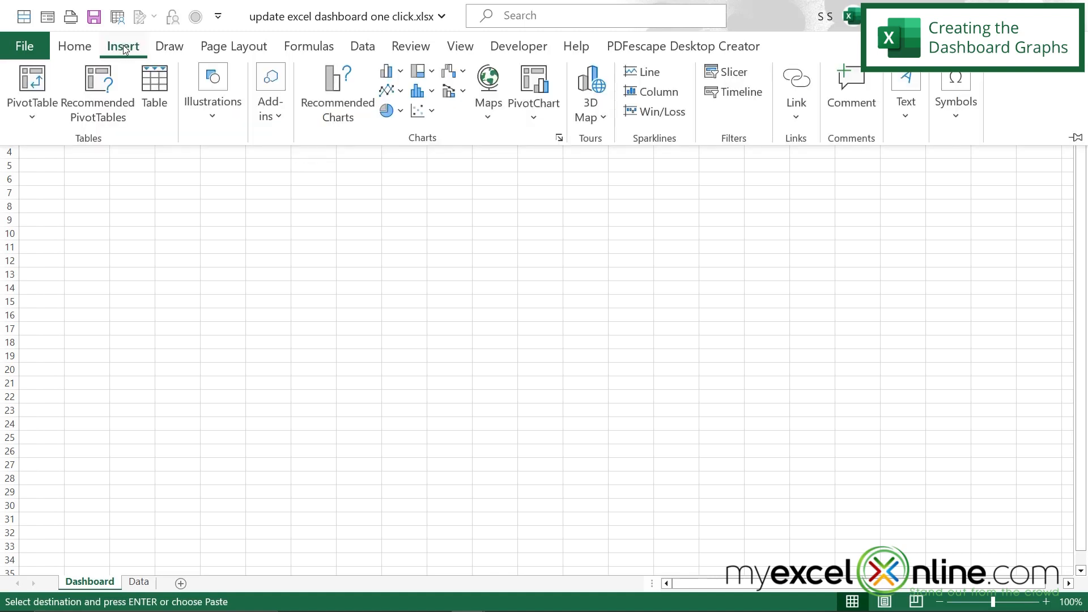
left_click(397, 79)
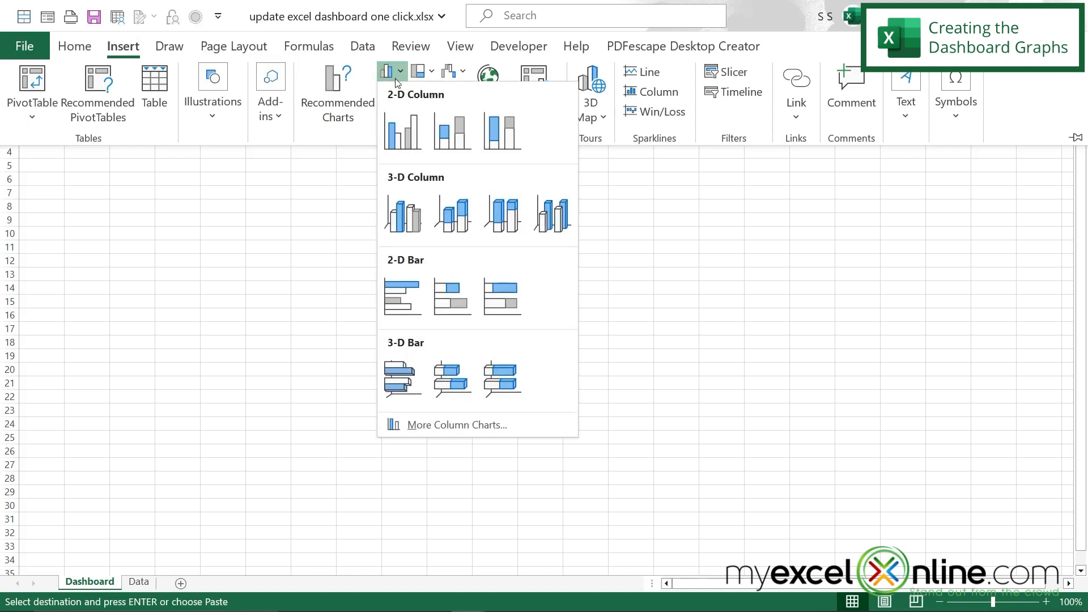
left_click(399, 137)
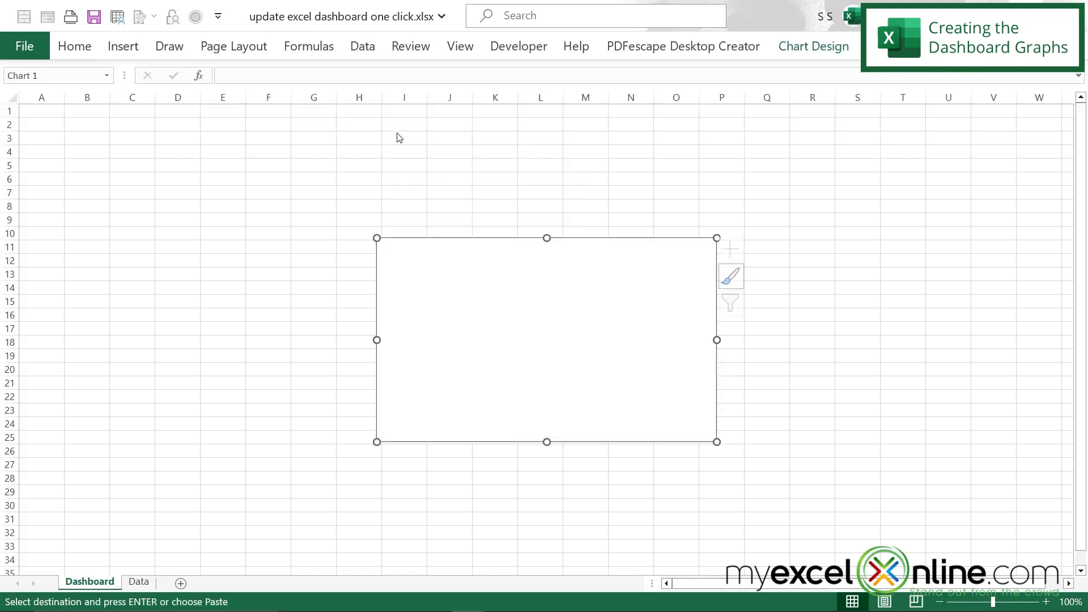
Set the blank chart's data range to the Average PivotTable at Data!$E$1:$I$7 and move the chart up to row 1, starting in column E
right_click(506, 299)
left_click(549, 363)
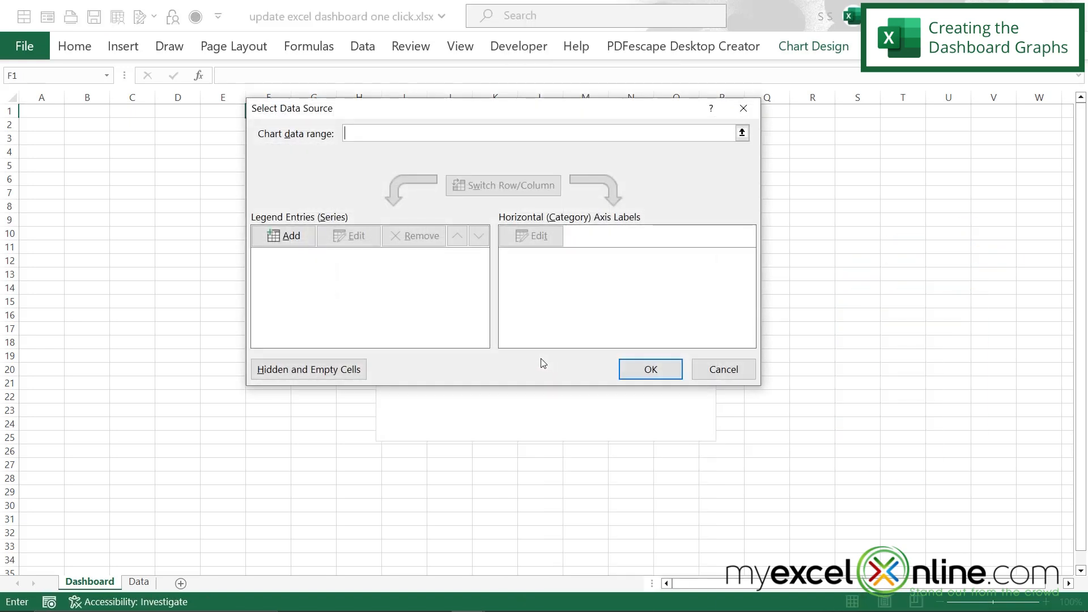
left_click(742, 133)
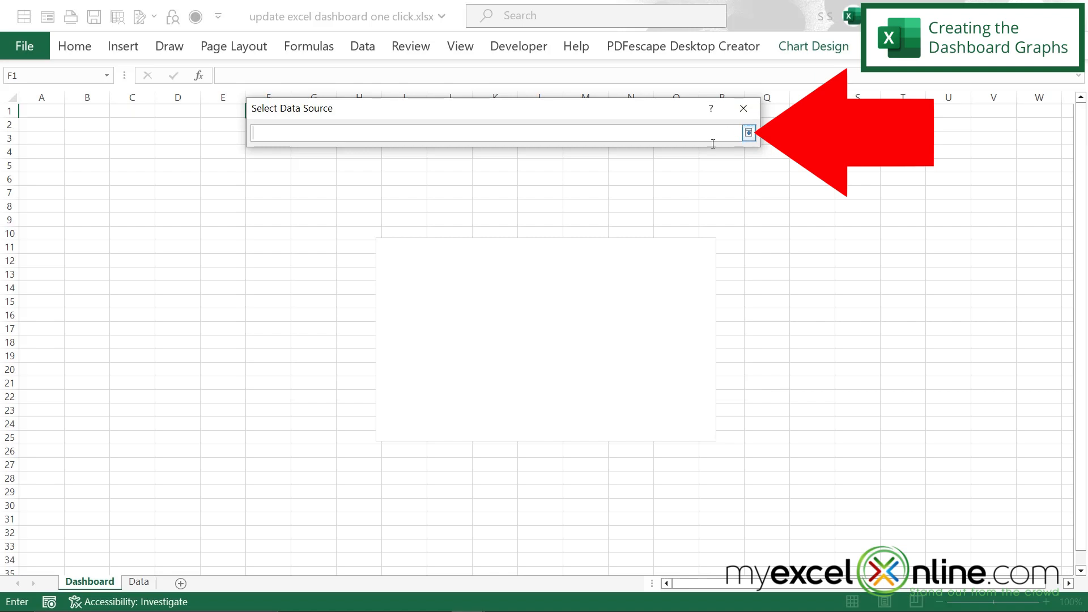
left_click(133, 587)
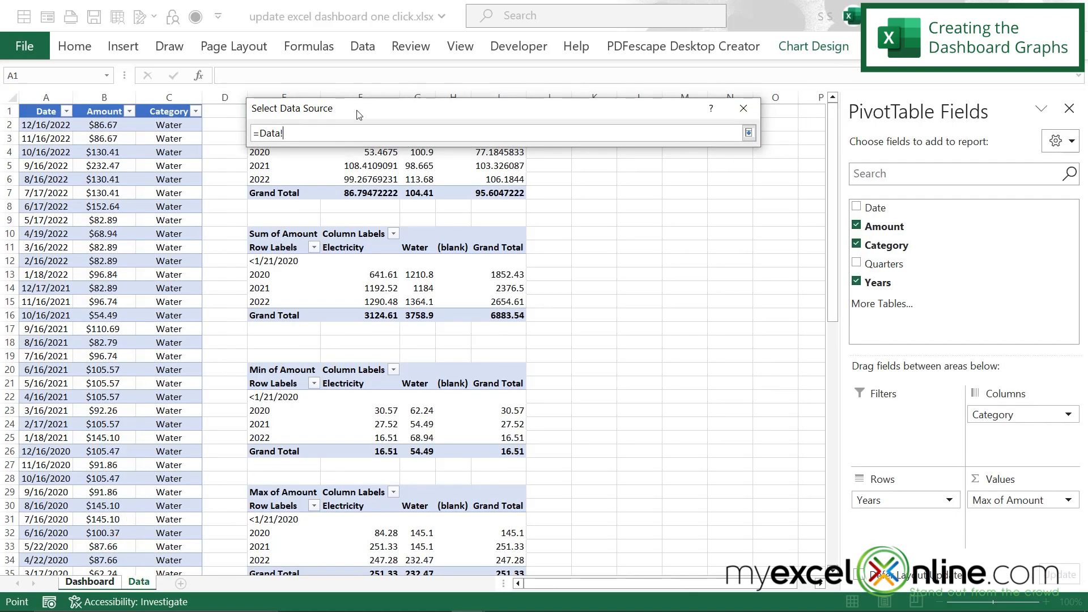
left_click_drag(370, 117, 660, 140)
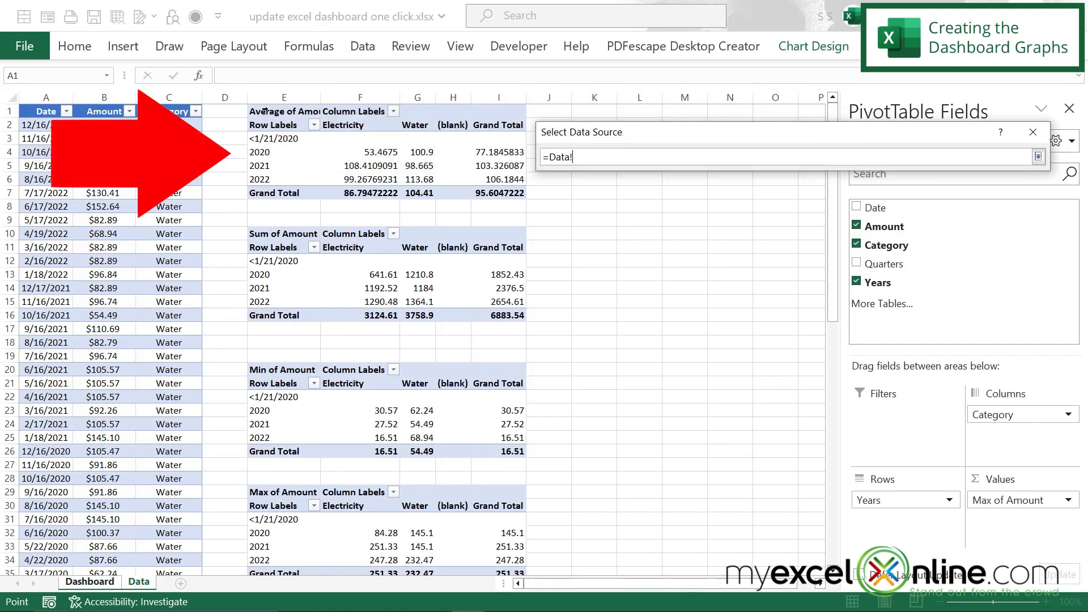
left_click_drag(265, 111, 524, 198)
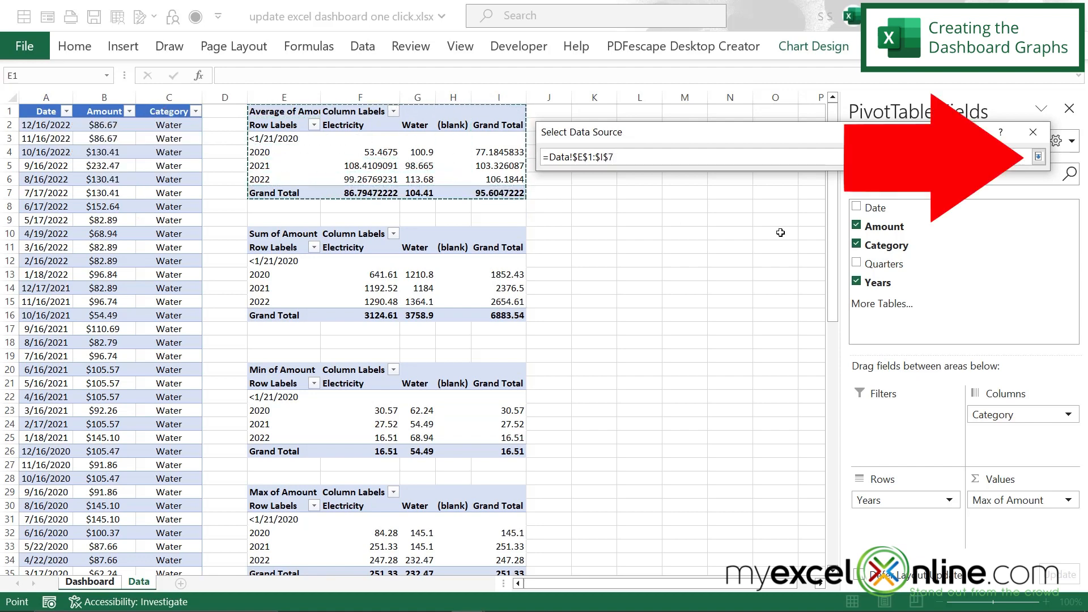
left_click(1039, 156)
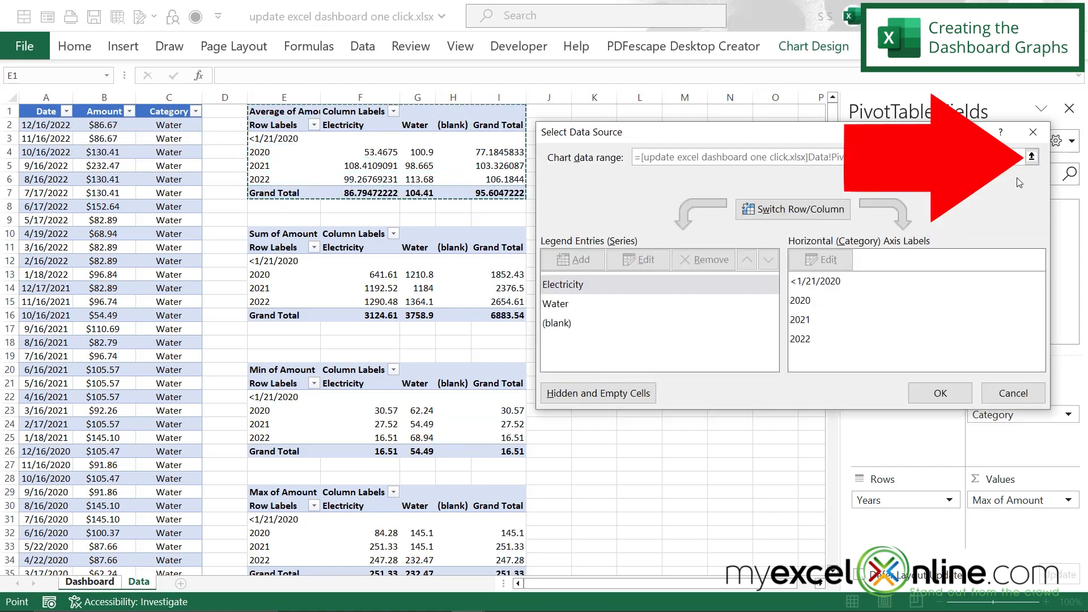
left_click(940, 393)
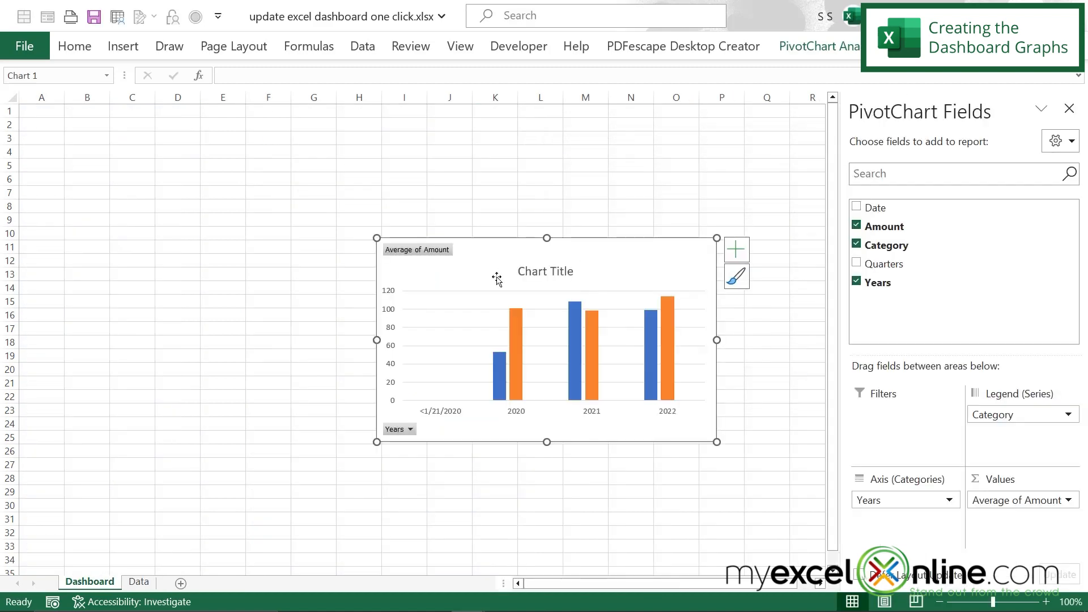
left_click_drag(476, 270, 336, 136)
Insert a second blank 2-D clustered column chart on the Dashboard sheet from empty cell F18
left_click(255, 340)
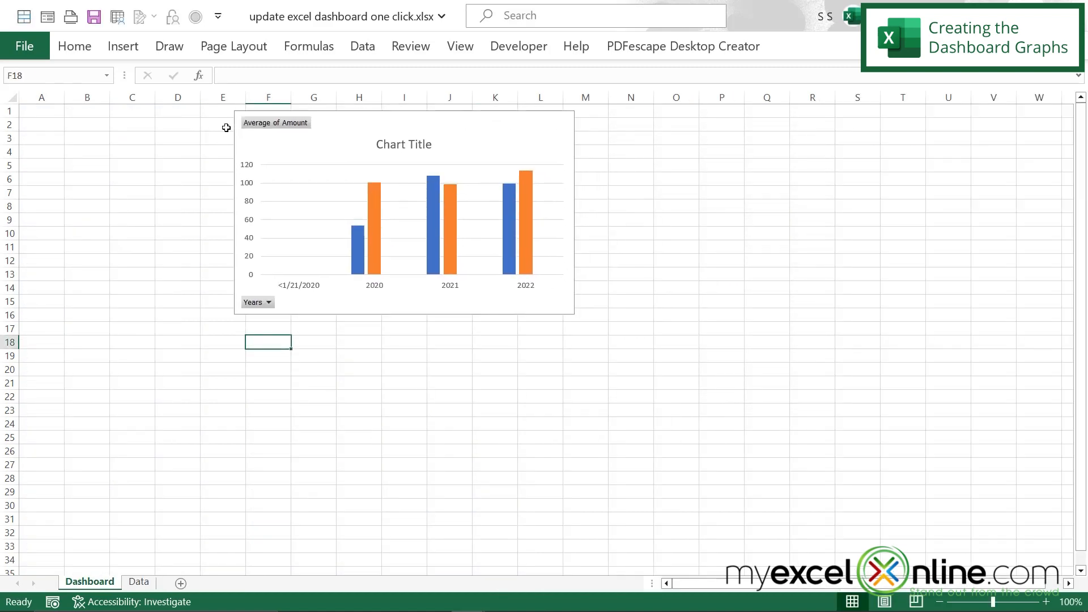
left_click(123, 47)
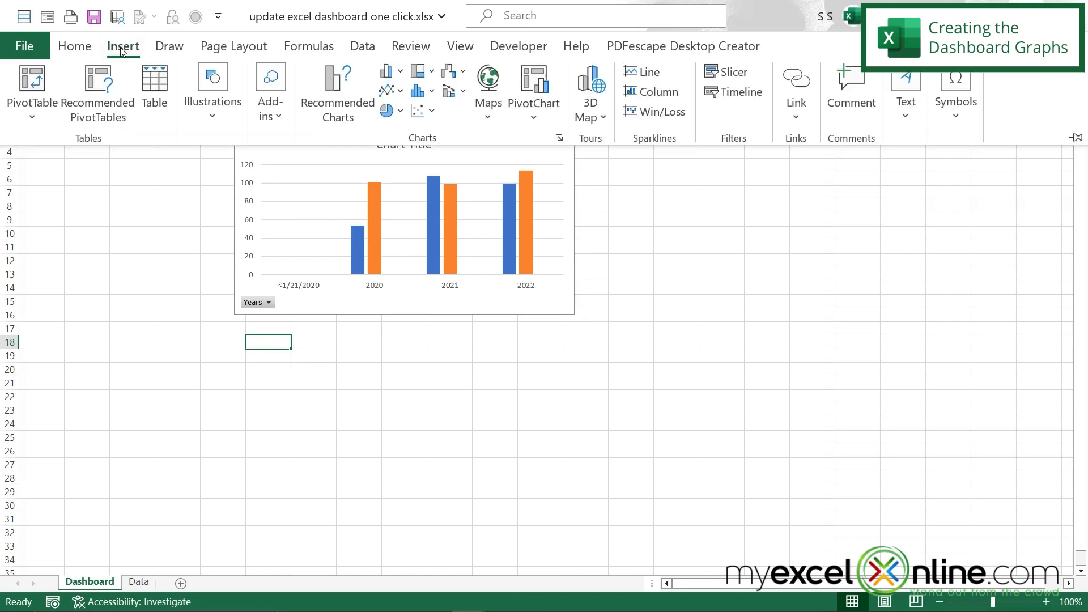
left_click(396, 72)
left_click(398, 127)
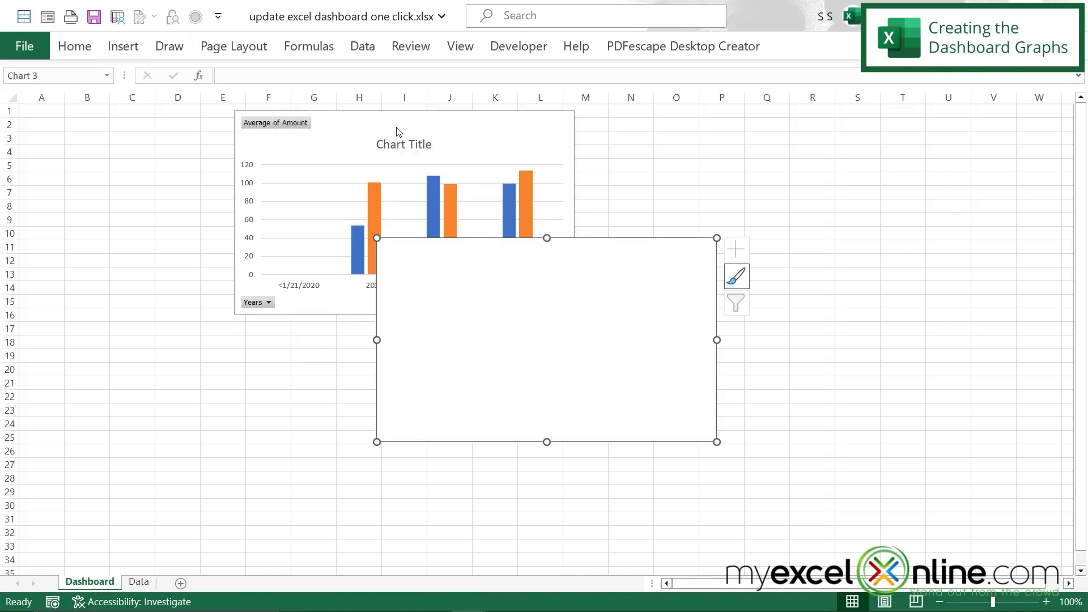
Set the second chart's data range to the Sum PivotTable at Data!$E$10:$I$16 and place it directly below the Average chart
right_click(467, 302)
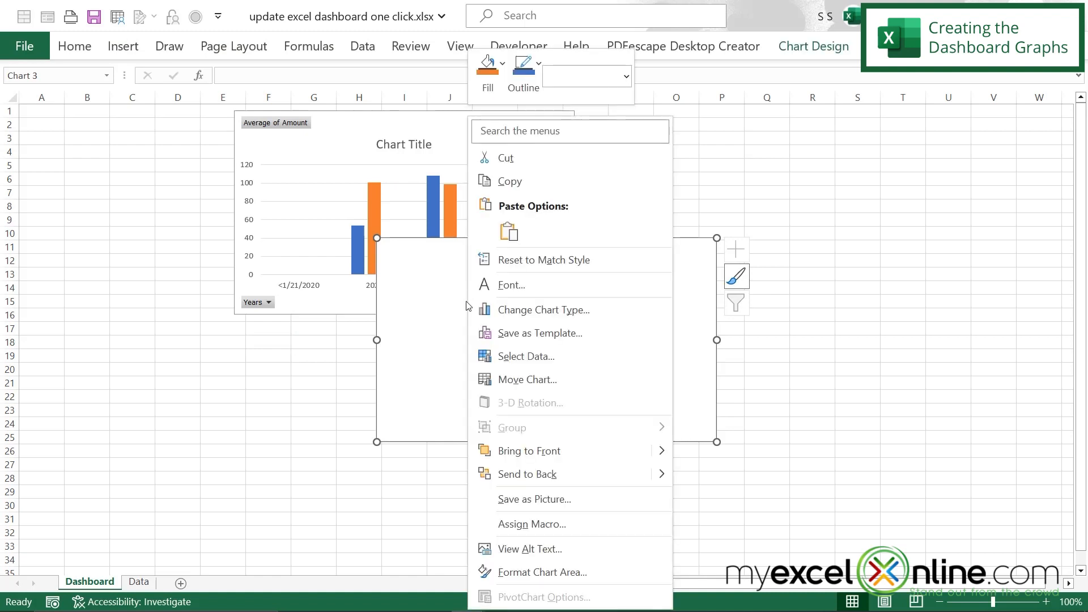
left_click(516, 355)
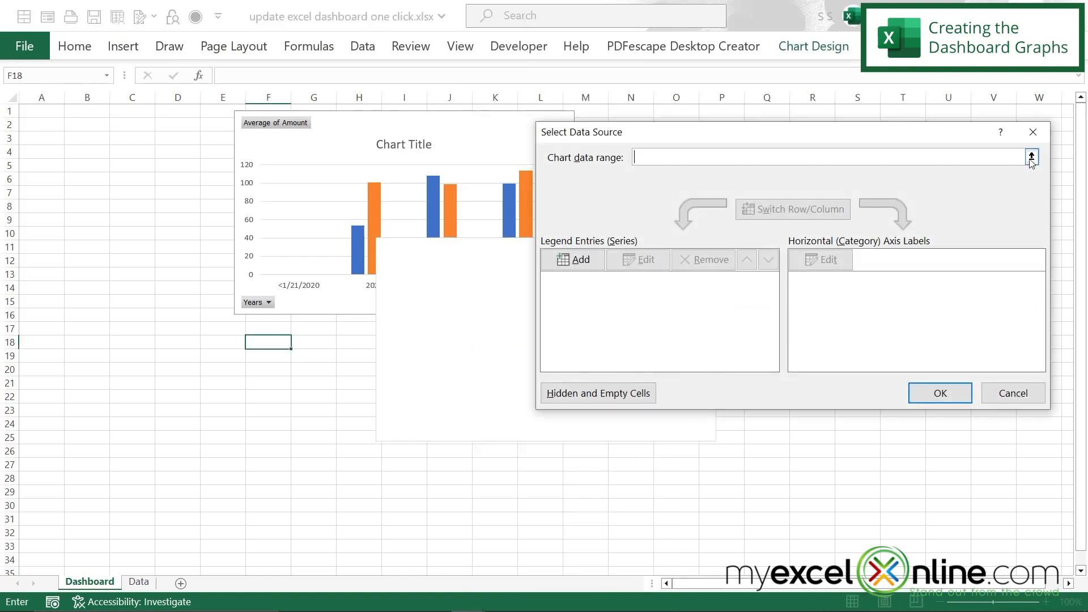
left_click(1031, 158)
left_click(139, 582)
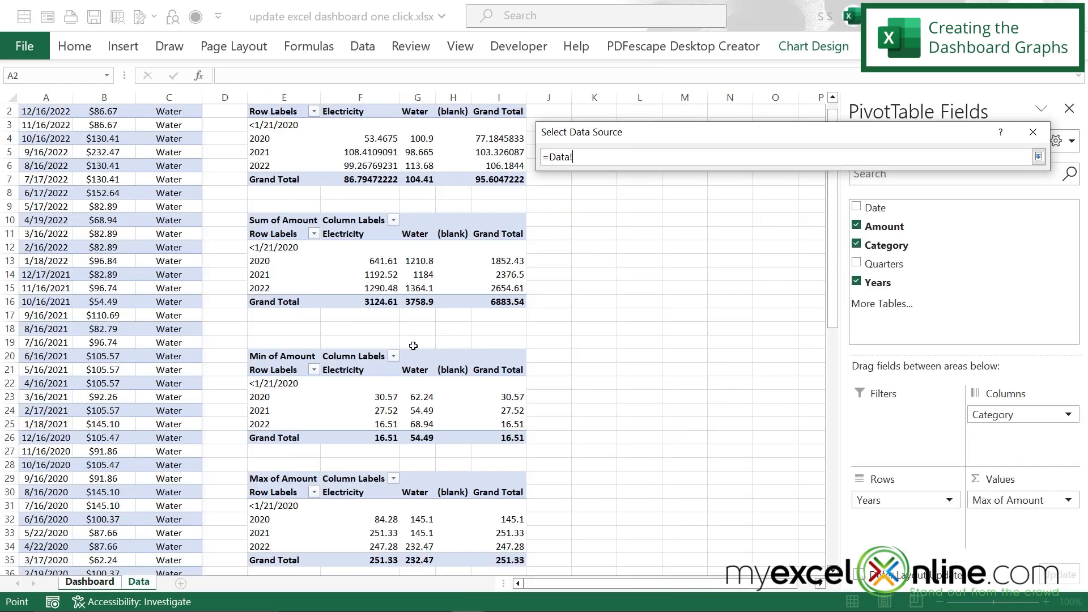
left_click(278, 223)
left_click_drag(277, 223, 507, 302)
left_click(1037, 157)
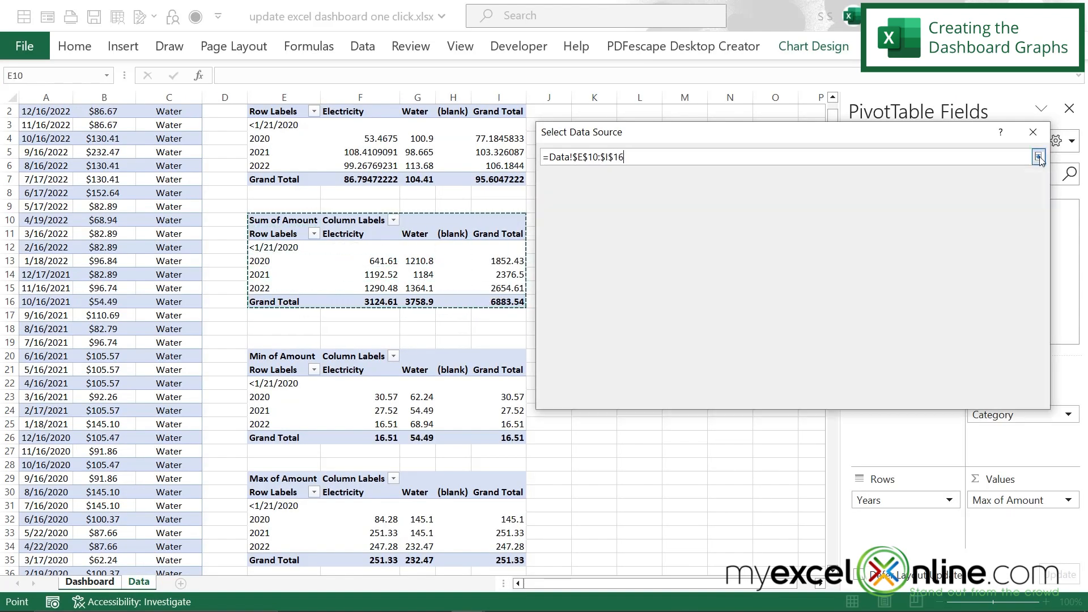
left_click(940, 393)
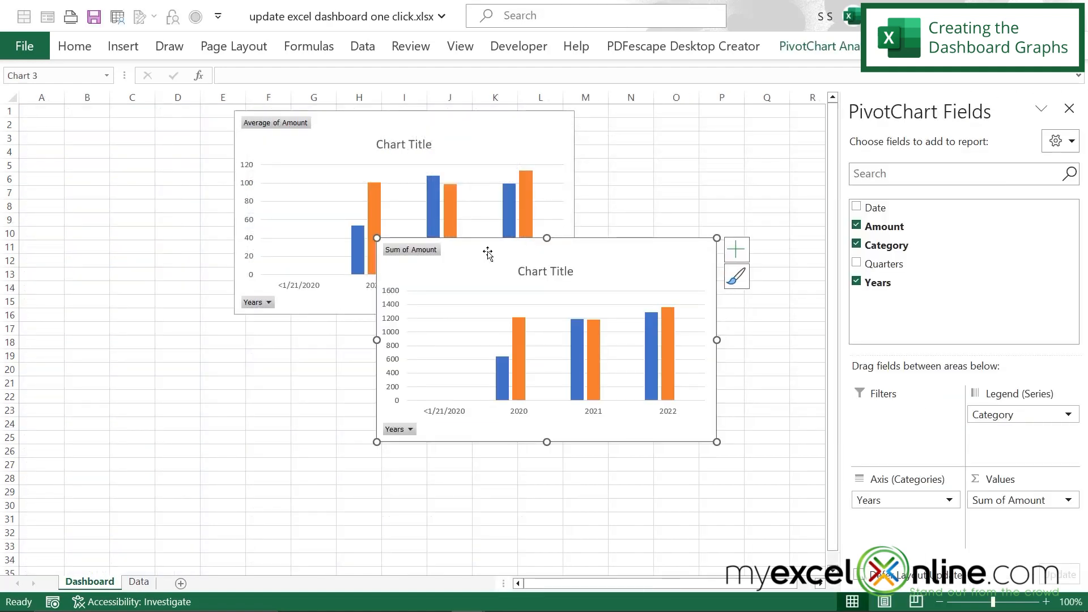
left_click_drag(486, 253, 343, 343)
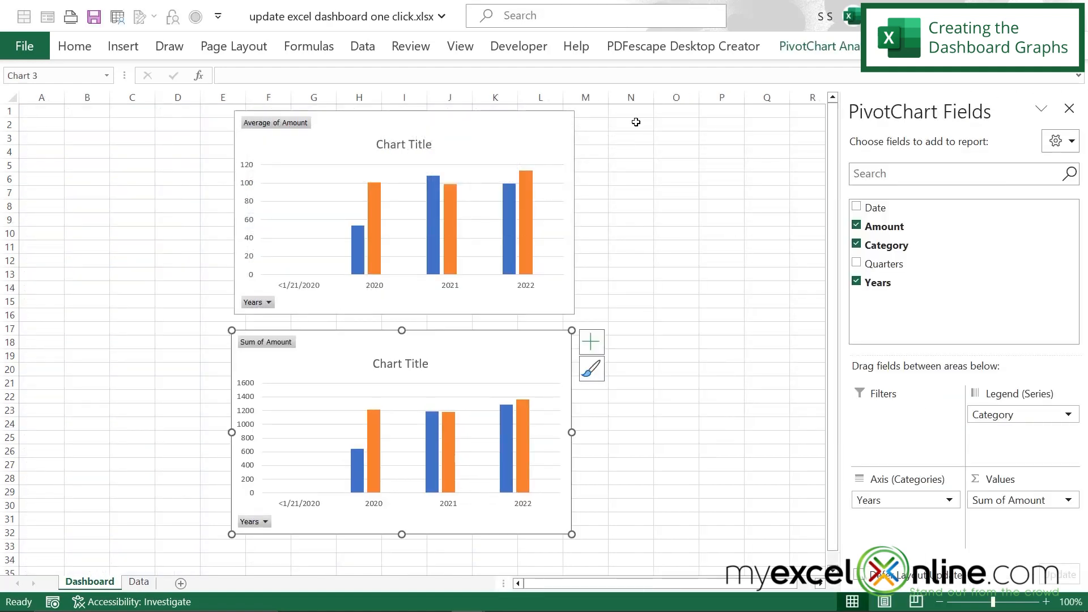
Close the PivotChart field list and insert a third blank 2-D clustered column chart from empty cell N2
left_click(1070, 108)
left_click(627, 124)
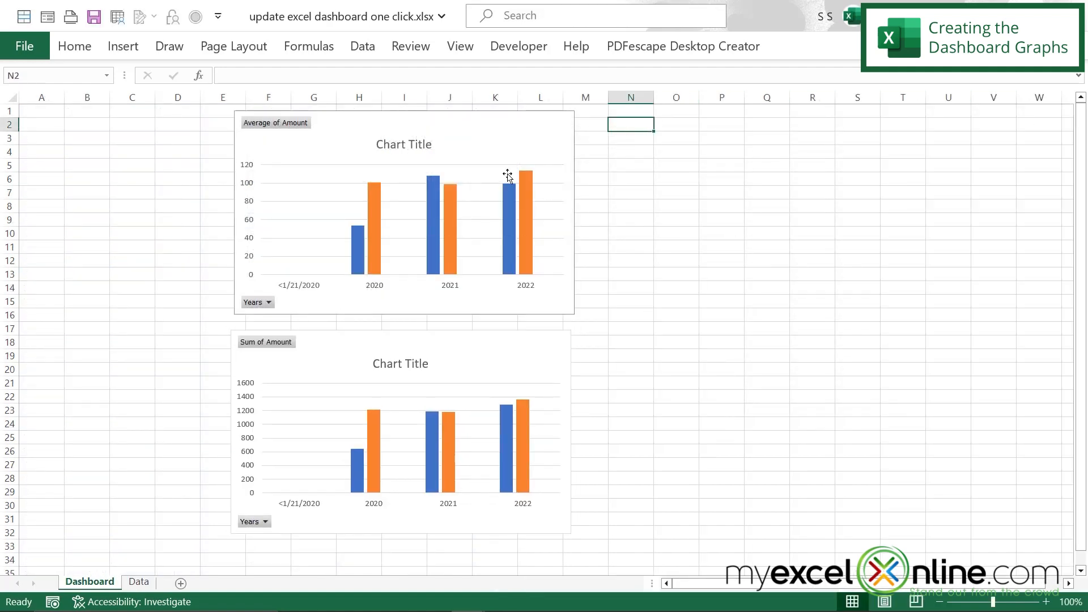
left_click(122, 46)
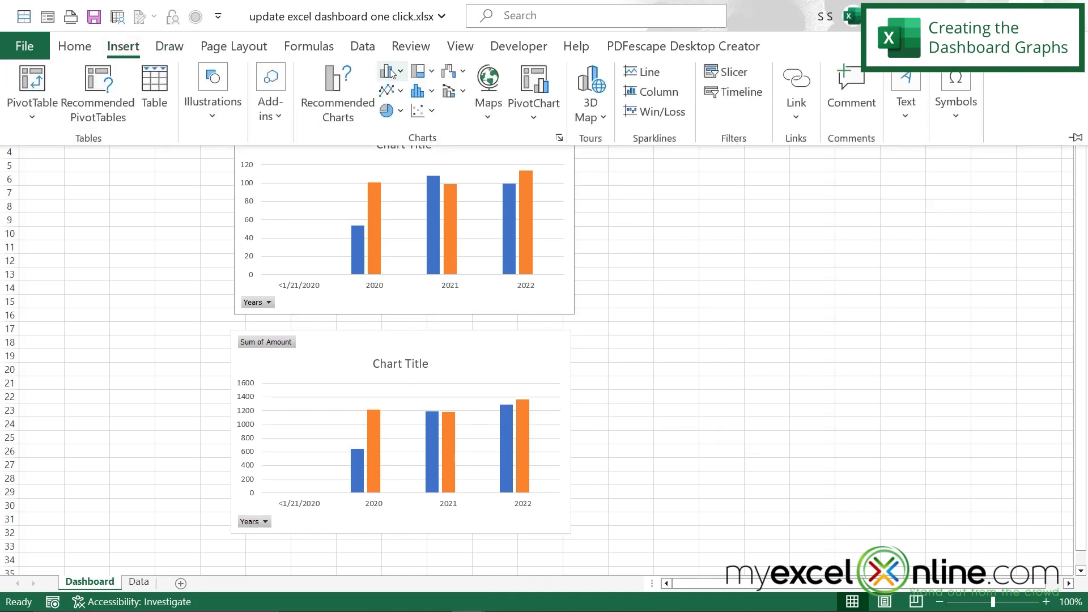
left_click(391, 72)
left_click(402, 127)
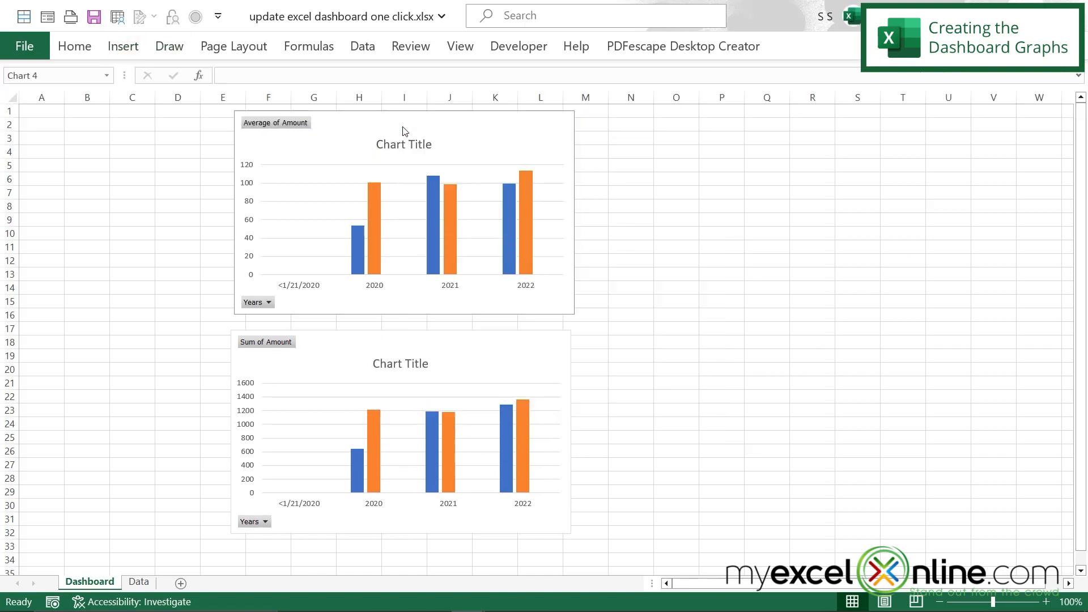
Set the third chart's data range to the Min PivotTable at Data!$E$20:$I$26 and place it beside the Average chart, starting in column M
right_click(561, 311)
left_click(607, 355)
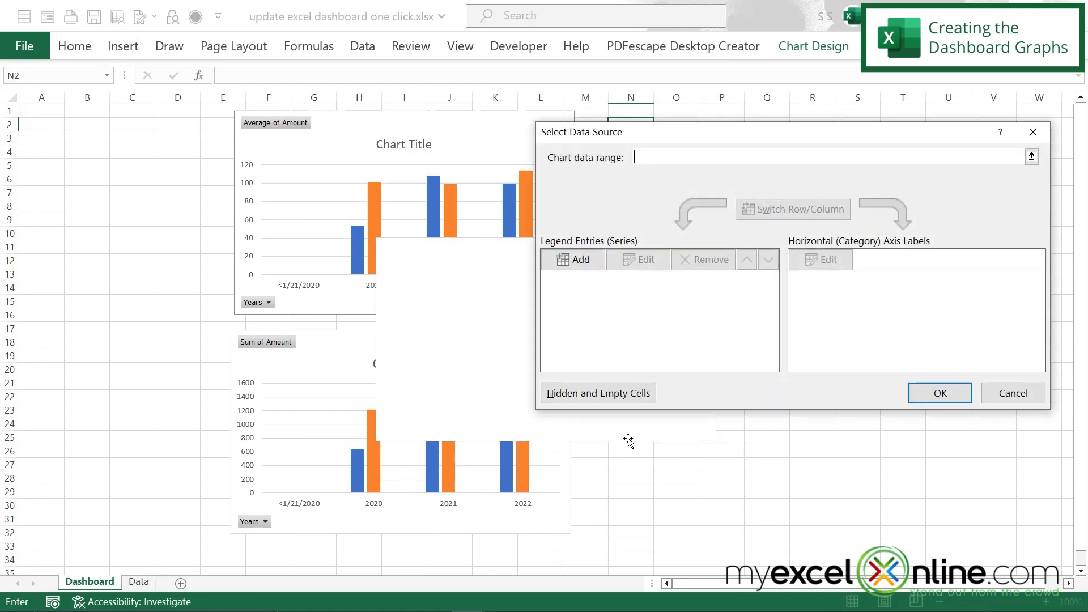
left_click(1032, 156)
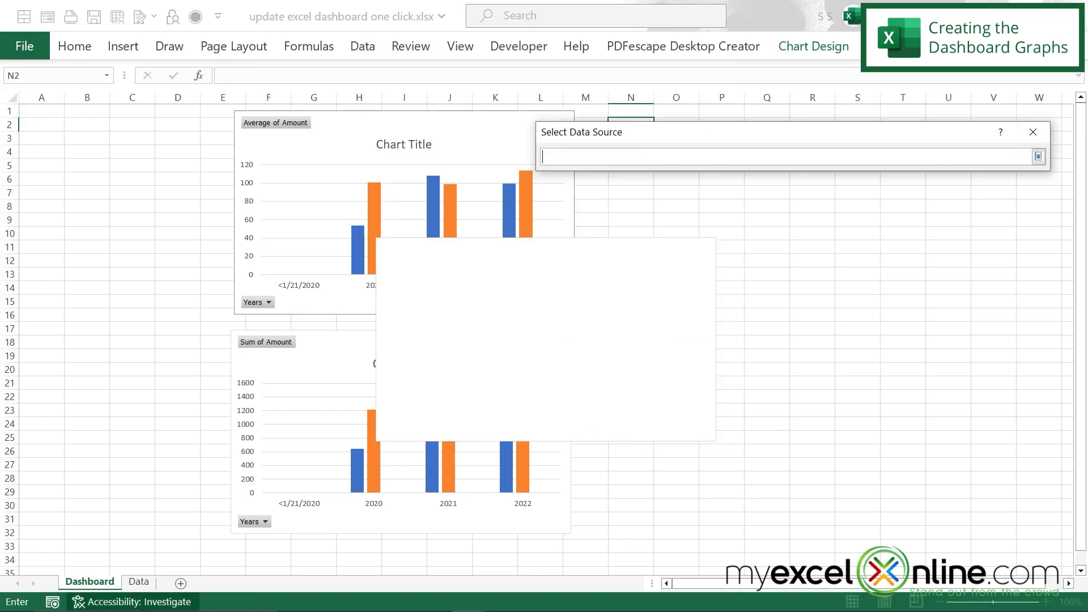
left_click(138, 583)
left_click_drag(257, 357, 499, 439)
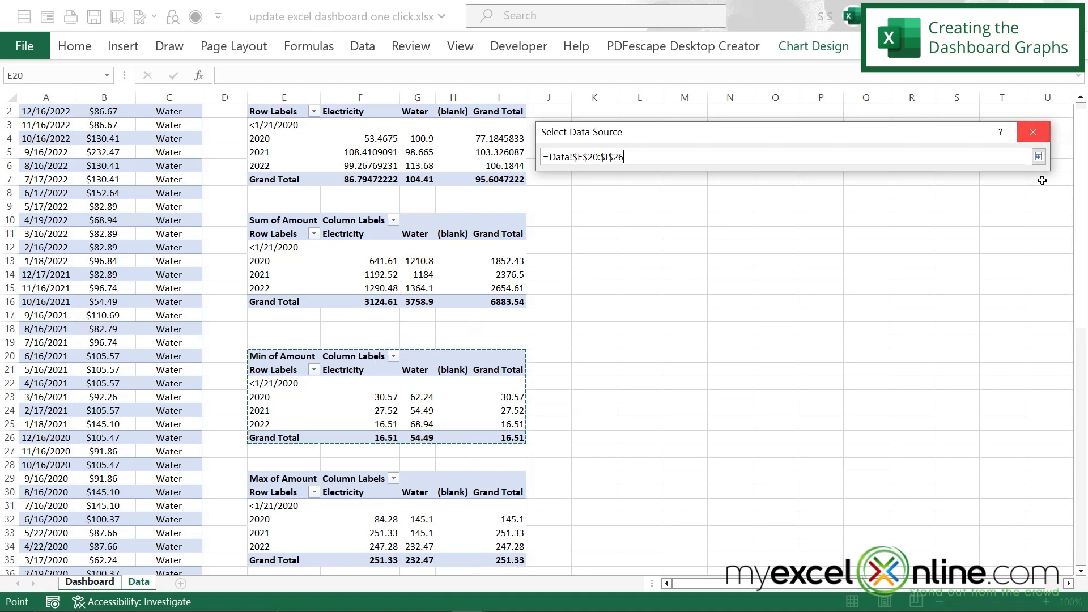
left_click(1038, 156)
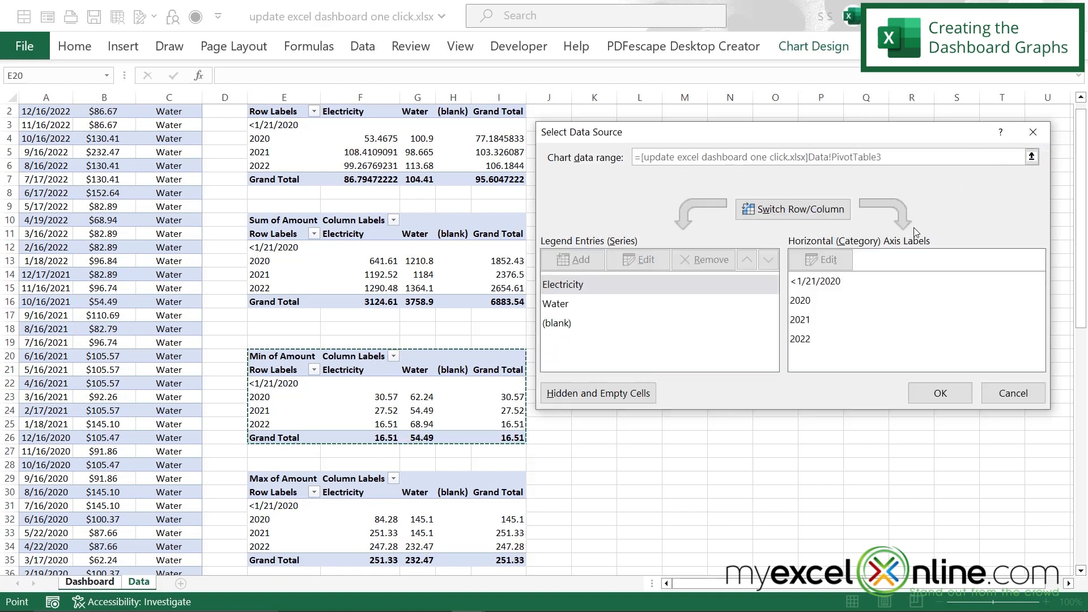
left_click(940, 393)
left_click_drag(662, 247, 867, 122)
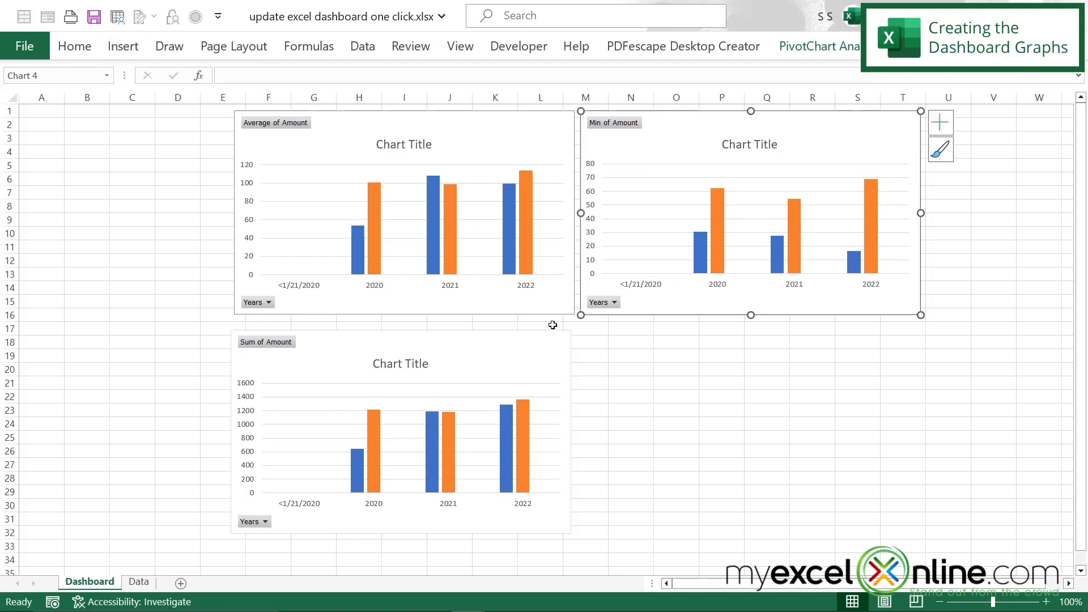
Insert a fourth blank 2-D clustered column chart on the Dashboard sheet from empty cell M18
left_click(590, 347)
left_click(122, 48)
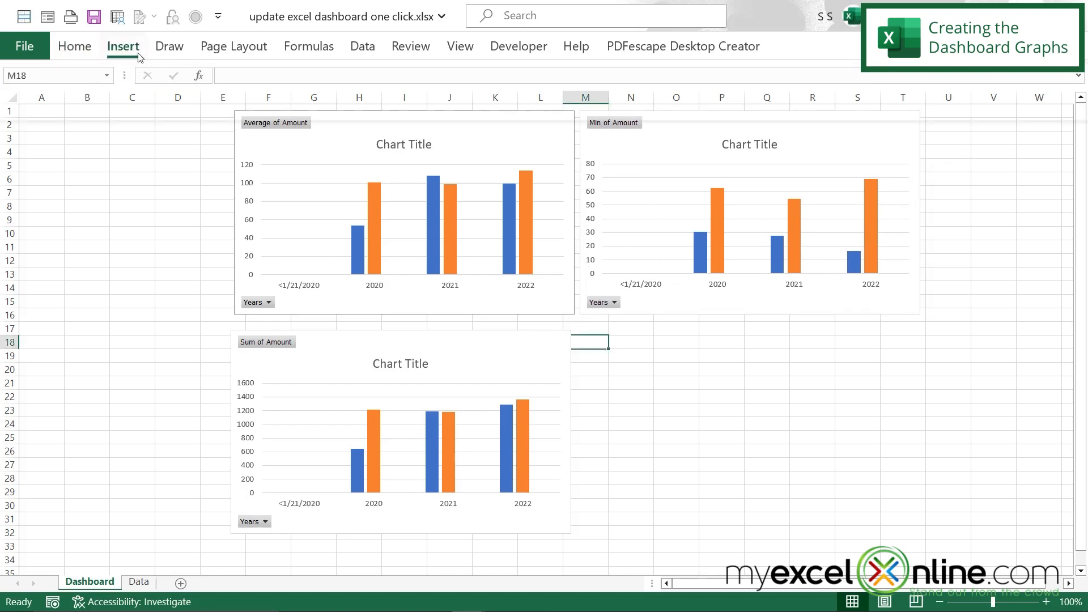
left_click(390, 72)
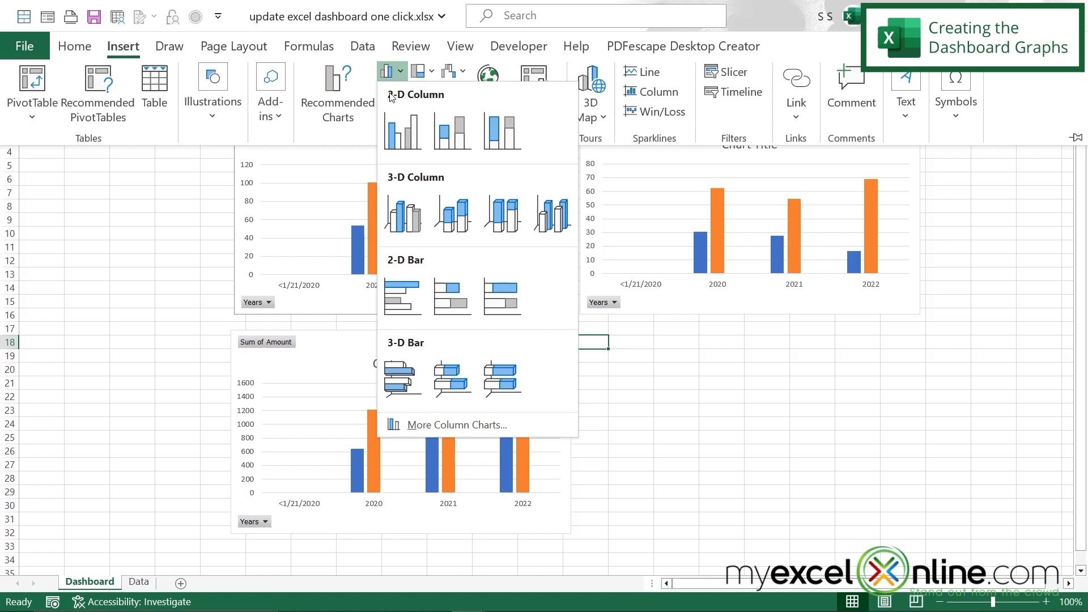
left_click(402, 132)
Set the fourth chart's data range to the Max PivotTable at Data!$E$29:$I$35 and place it directly below the Min chart, beside the Sum chart
right_click(521, 309)
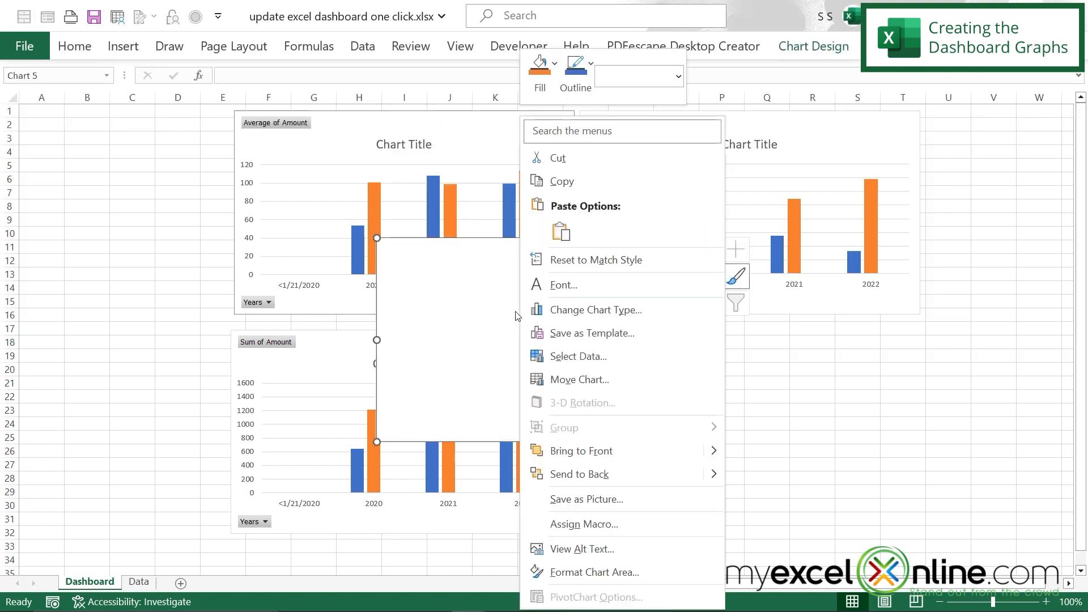
left_click(582, 357)
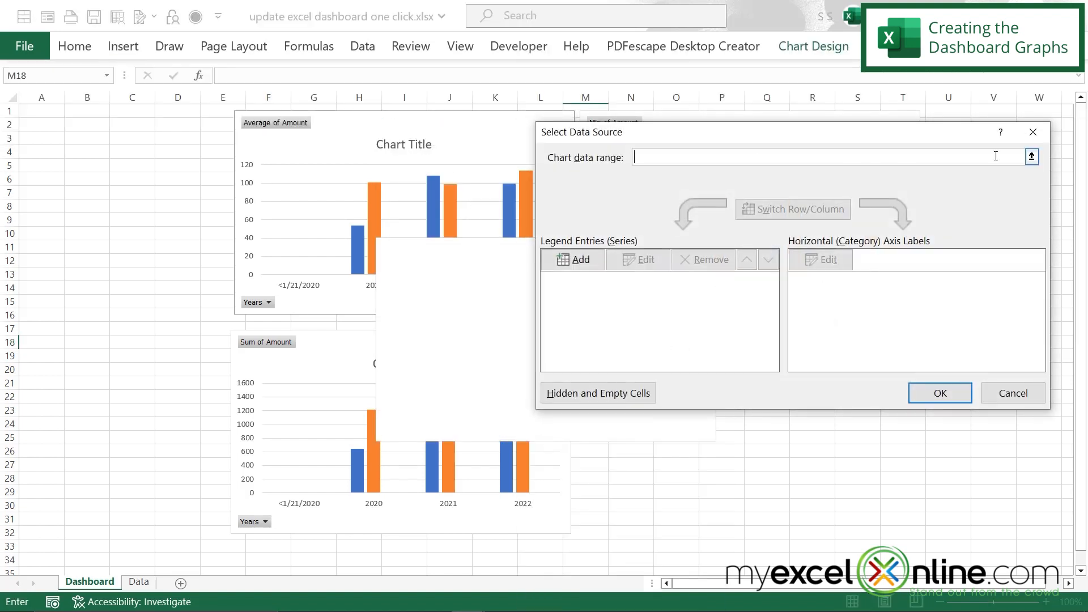
left_click(1032, 157)
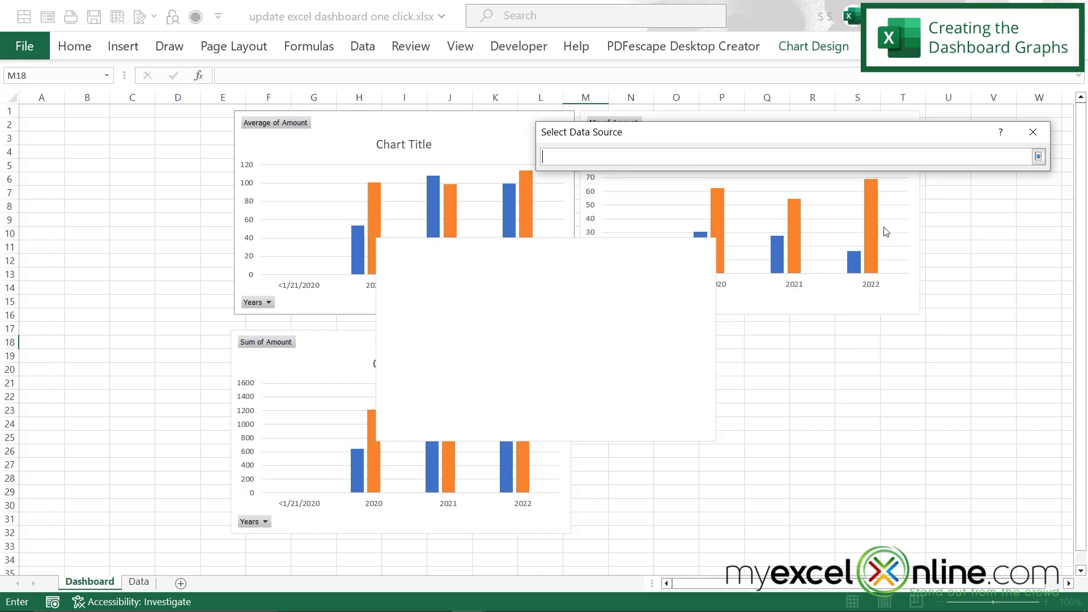
left_click(142, 585)
left_click_drag(278, 478, 523, 560)
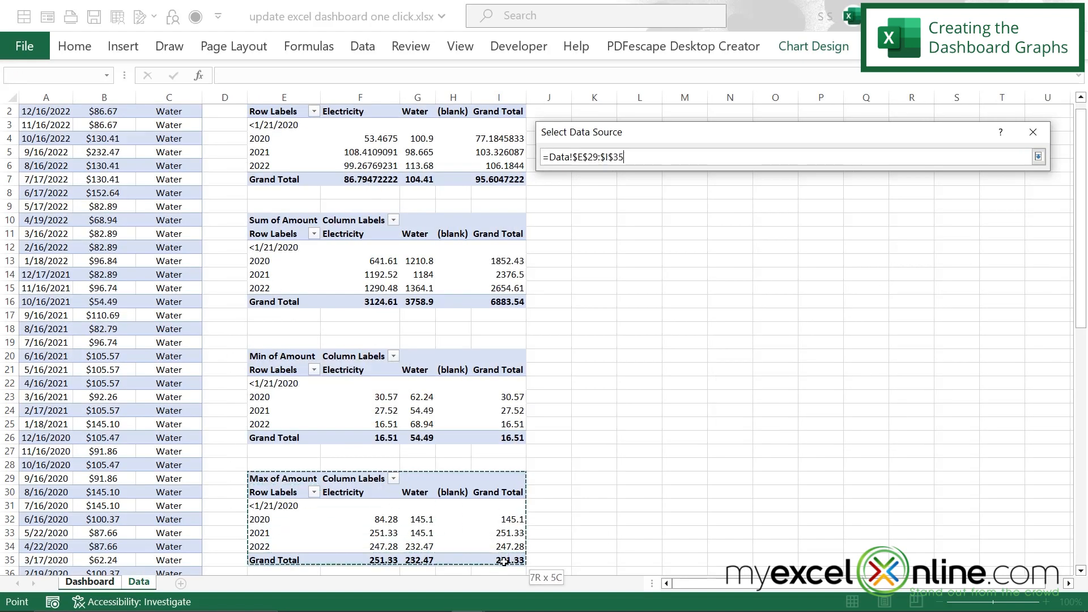
left_click(1038, 157)
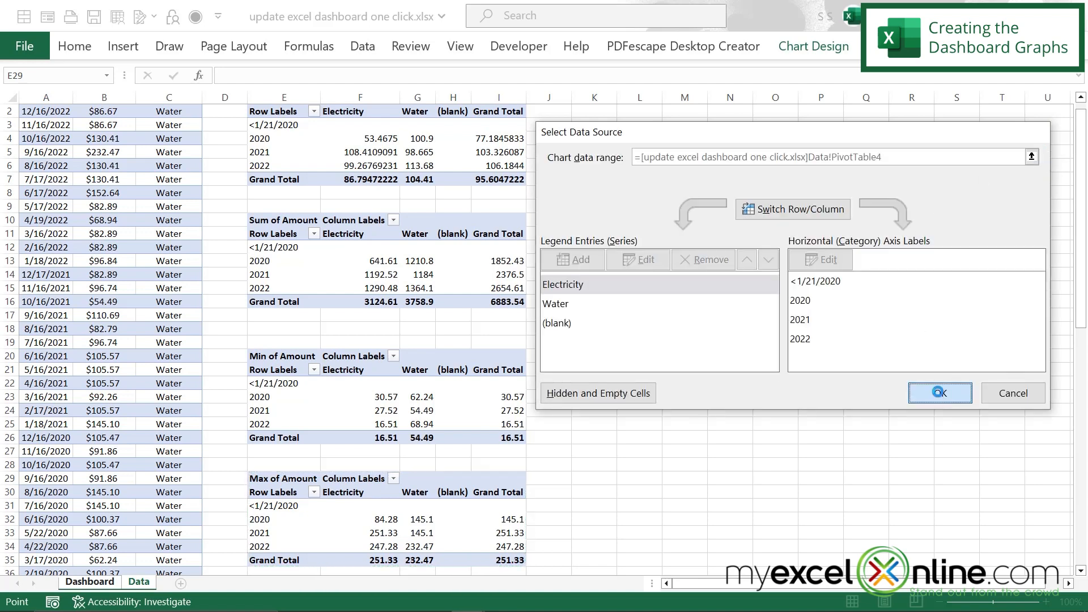
left_click(939, 392)
left_click_drag(500, 253, 697, 340)
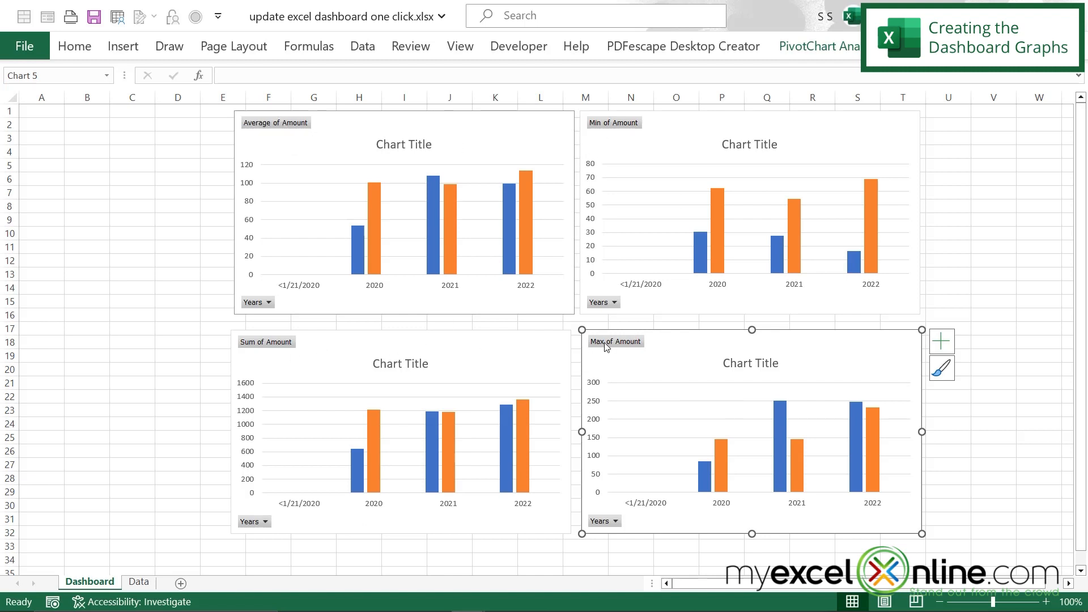
Title the Average of Amount chart "Average" and the Sum of Amount chart "Sum"
double_click(409, 145)
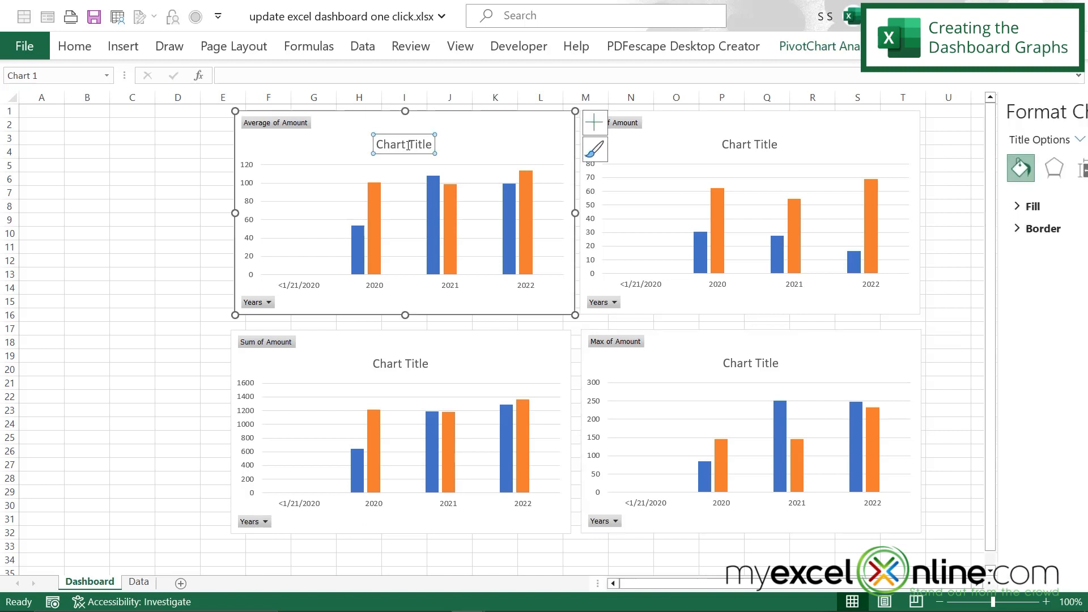
left_click(408, 146)
left_click_drag(412, 144, 335, 139)
type("Average")
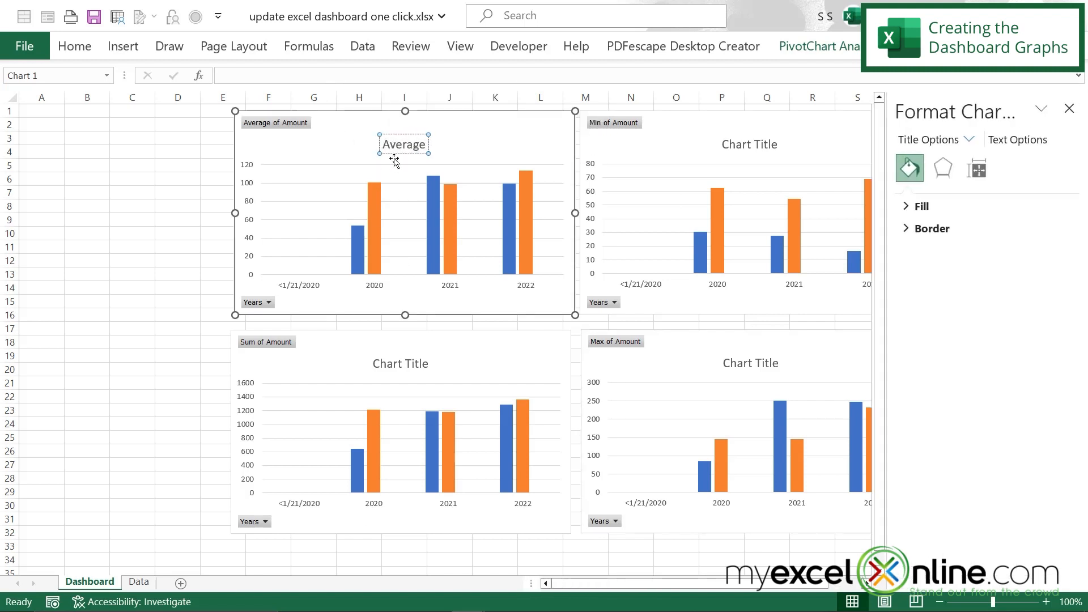
triple_click(398, 363)
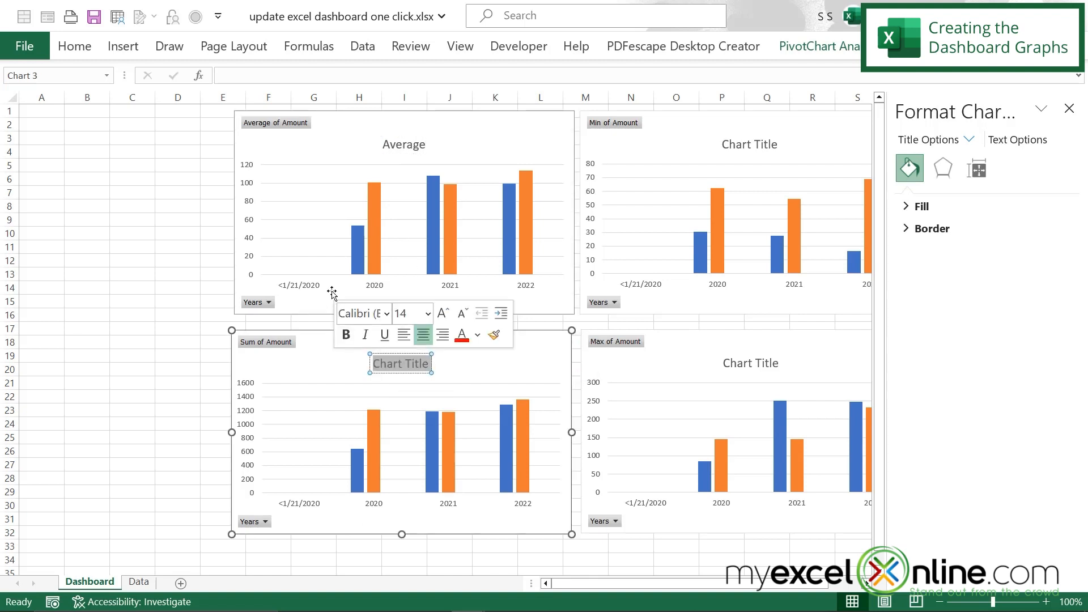
type("Sum")
Title the Min of Amount chart "Min" and the Max of Amount chart "Max", and close the chart title formatting pane
triple_click(740, 143)
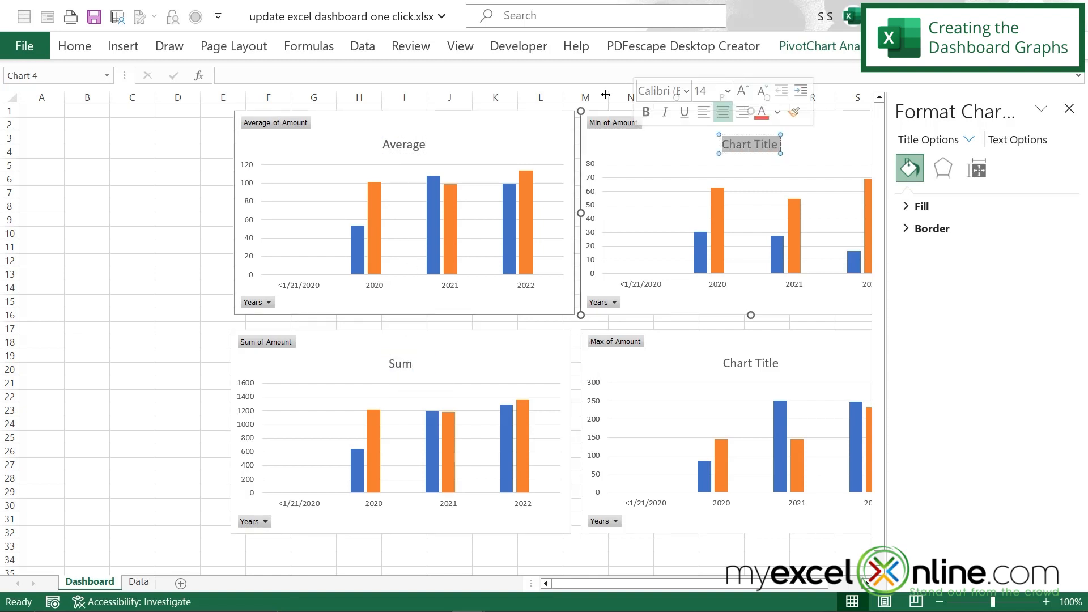
type("Min")
left_click(758, 365)
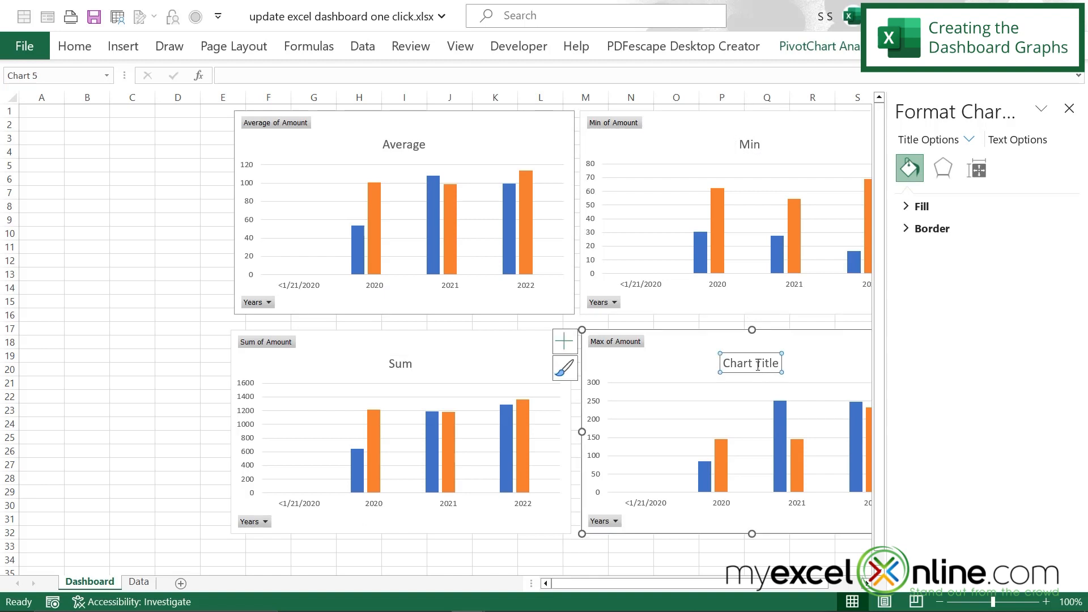
triple_click(779, 362)
type("Max")
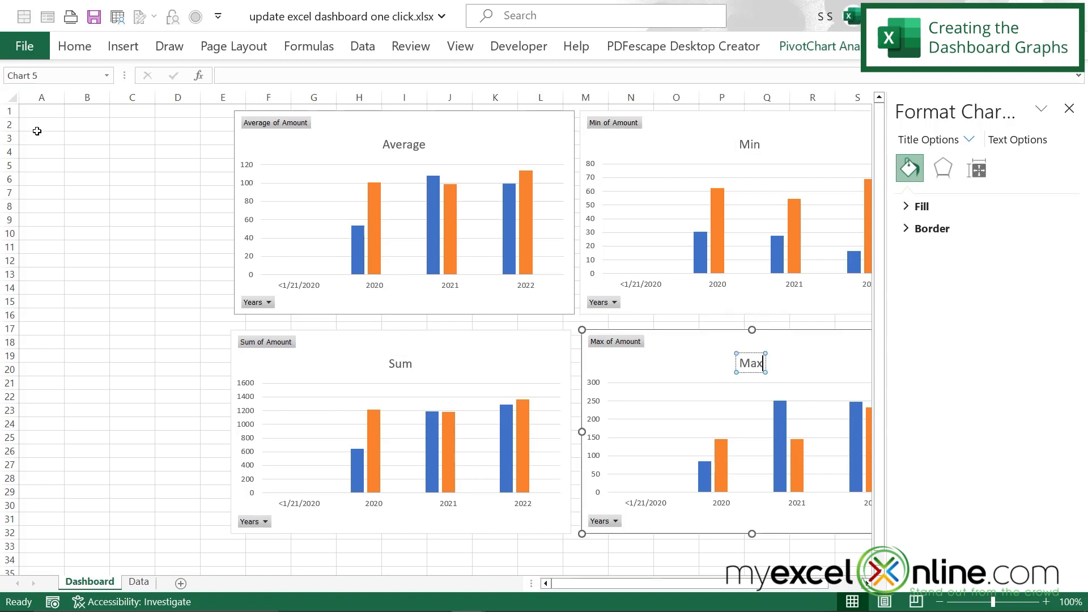
left_click(38, 129)
left_click(1069, 108)
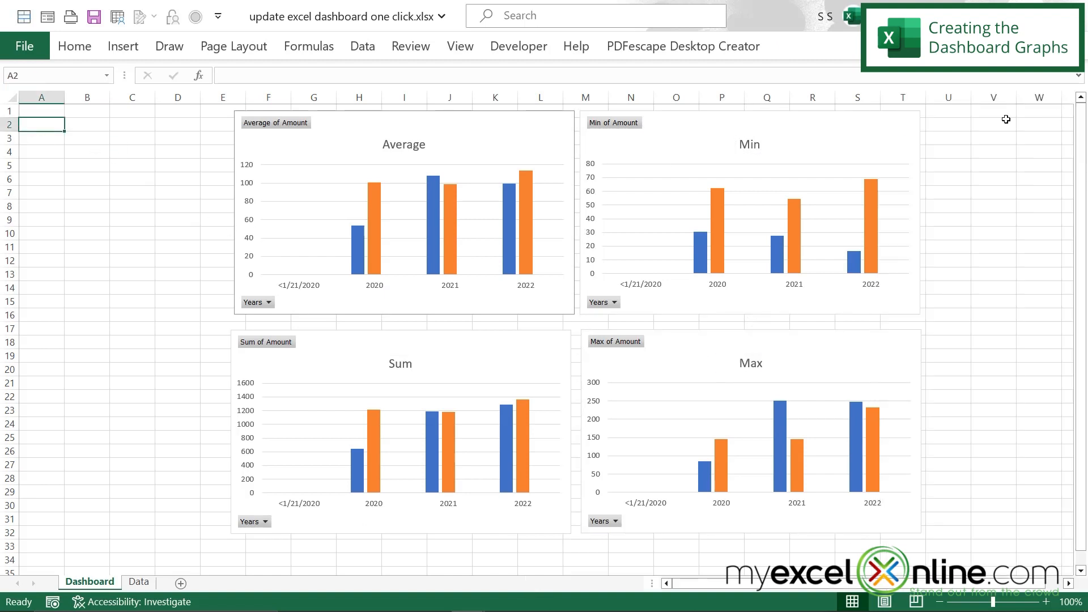
Insert a Years slicer for the Average chart and place it over columns A to C, starting at row 2
left_click(132, 179)
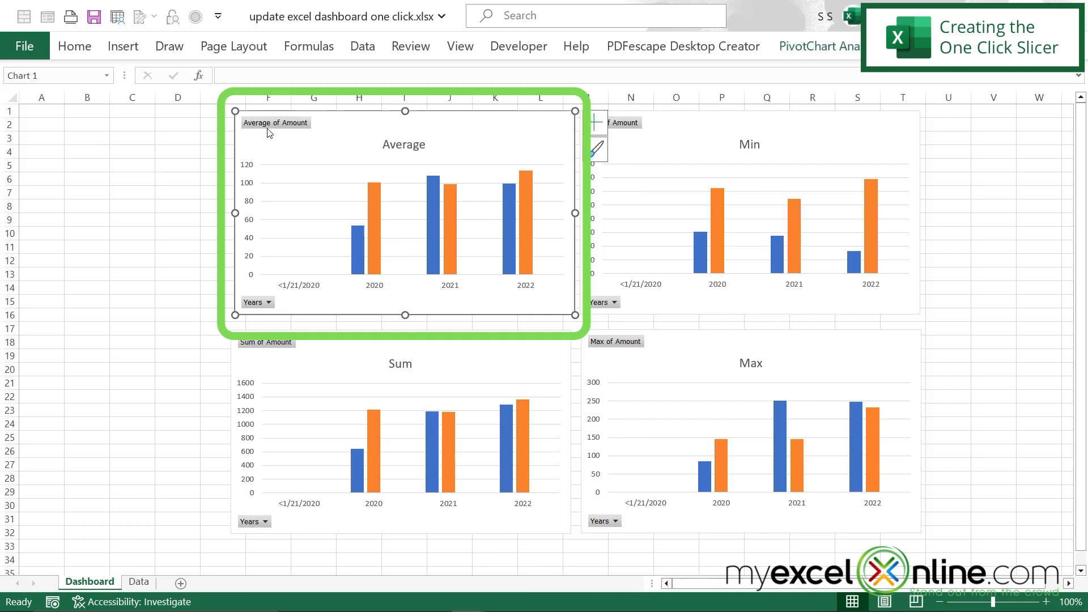
left_click(136, 50)
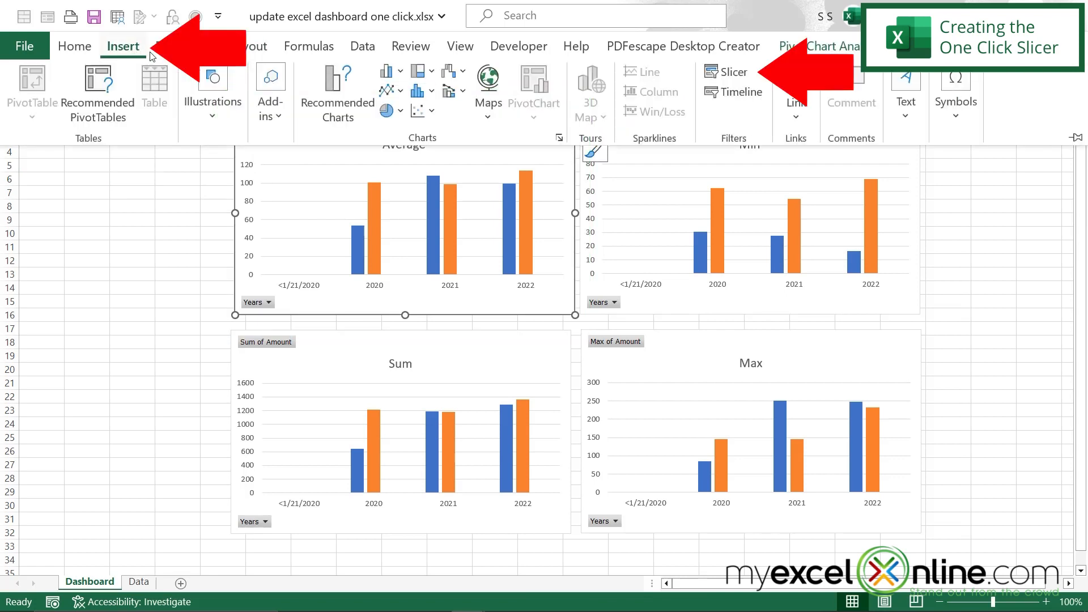
left_click(730, 76)
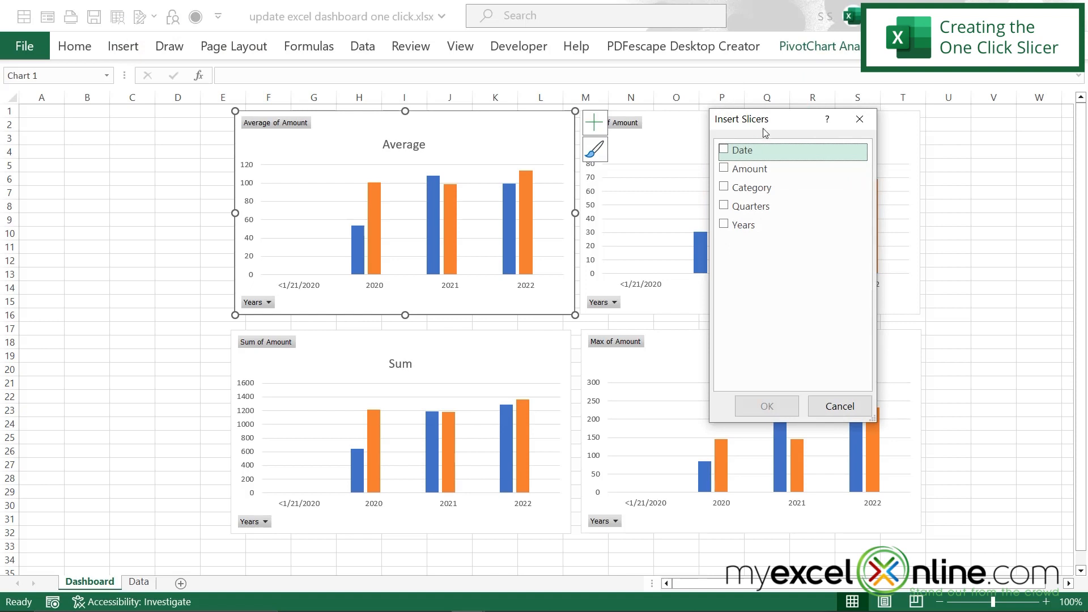
left_click_drag(769, 126, 657, 122)
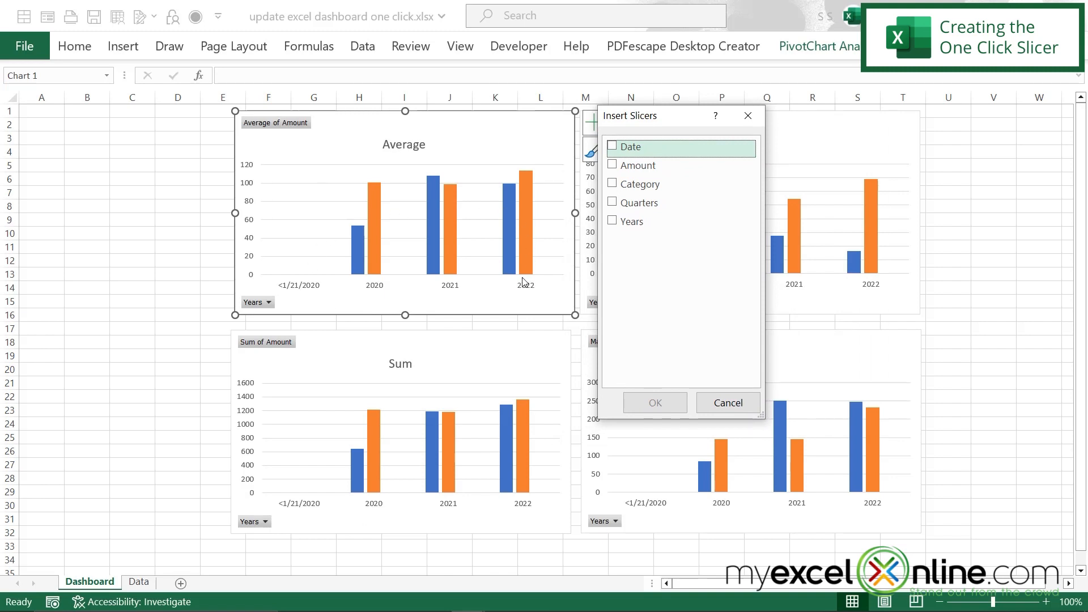
left_click(614, 223)
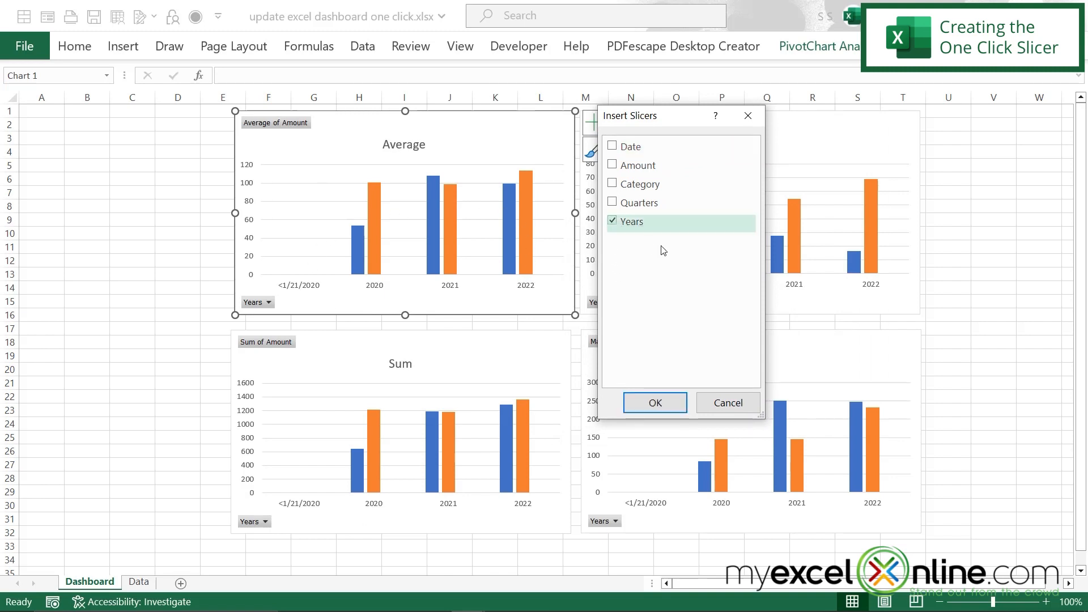
left_click(656, 403)
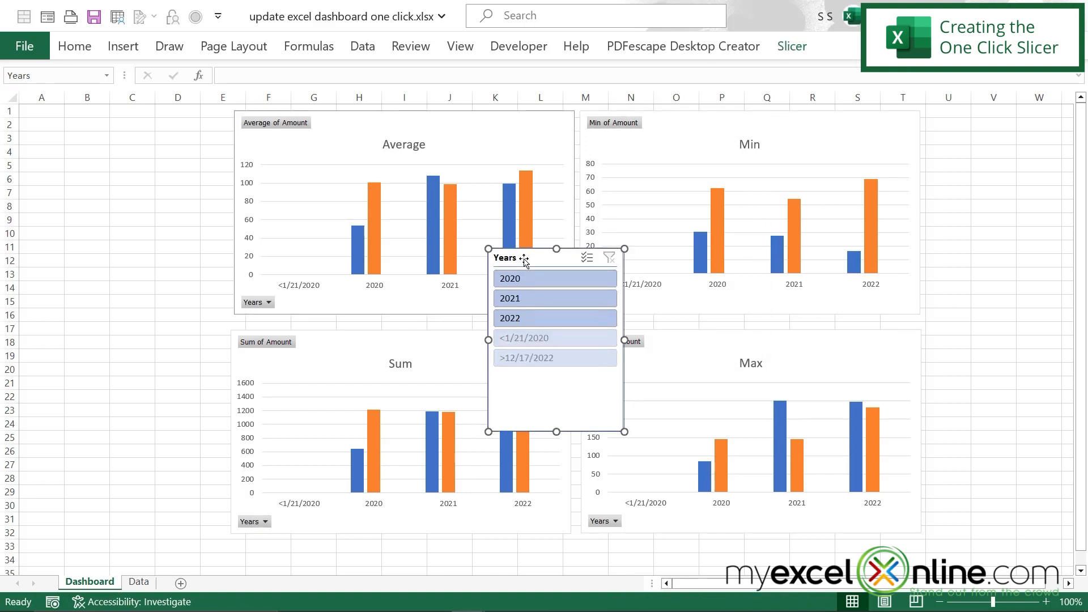
left_click_drag(524, 260, 66, 125)
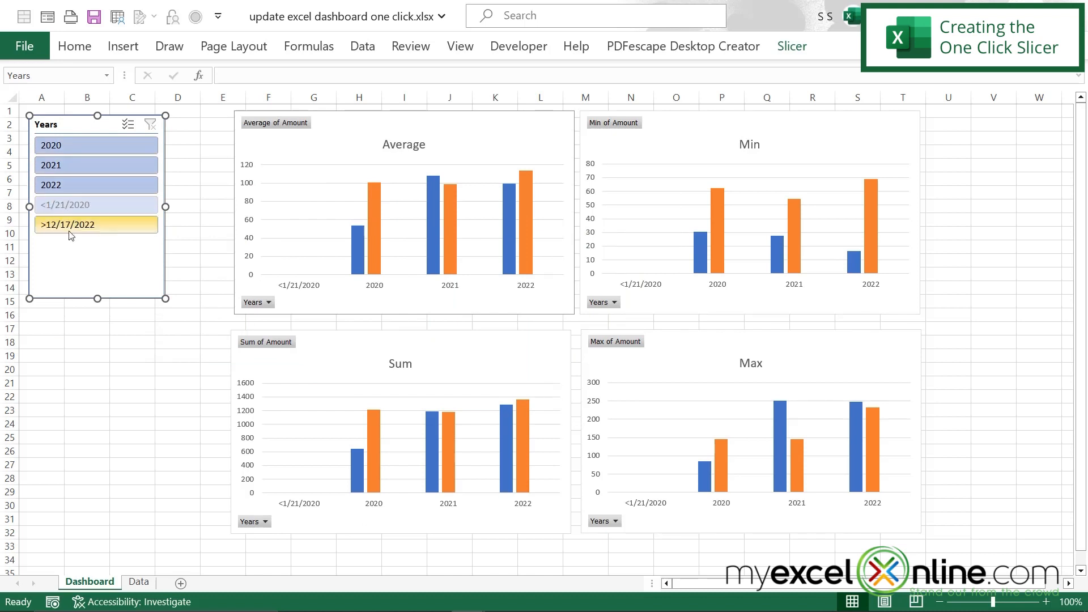
Filter the Average chart by one year at a time with the Years slicer, switching between 2020, 2021 and 2022 and ending on 2022
left_click(69, 165)
left_click(68, 184)
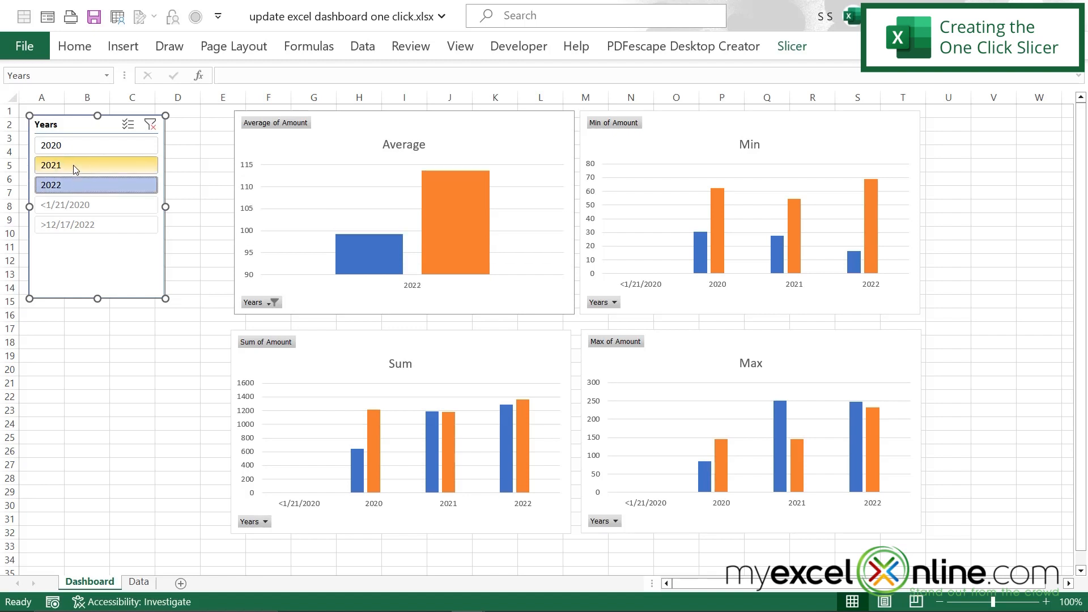
left_click(74, 167)
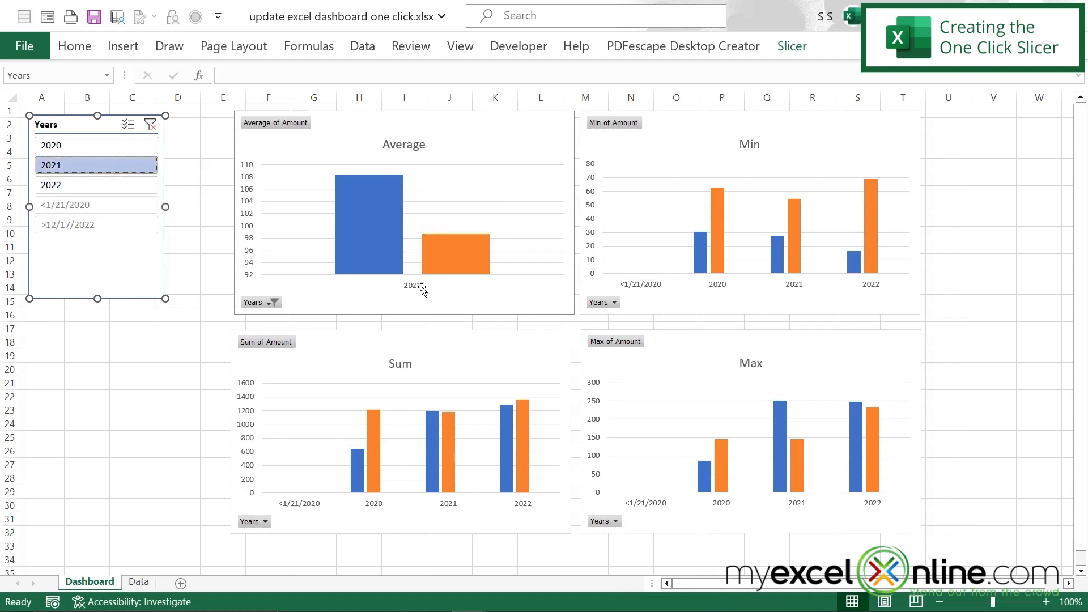
left_click(83, 145)
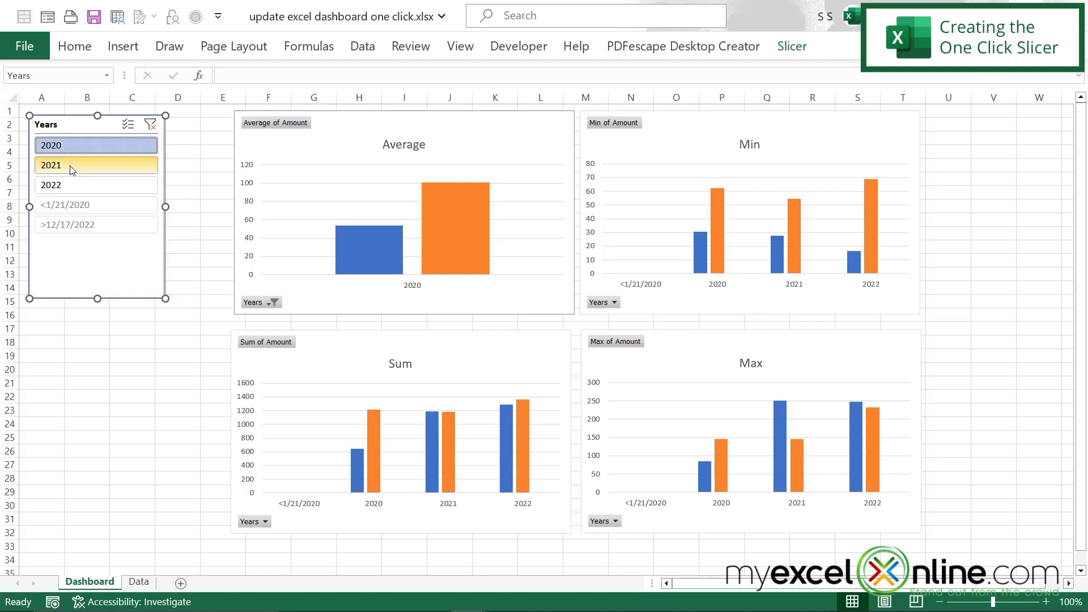
left_click(70, 166)
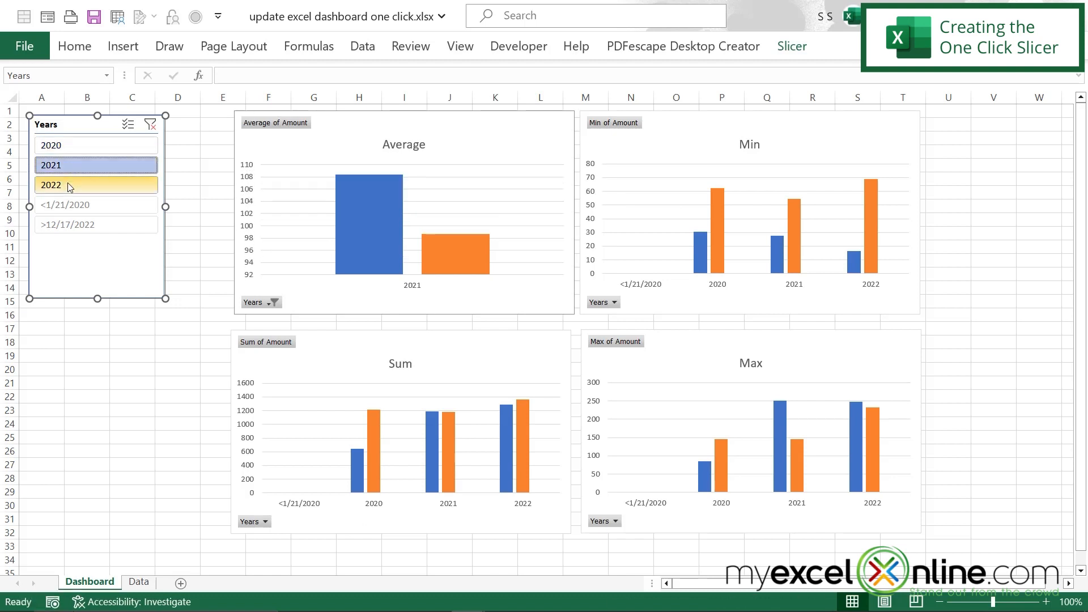
left_click(69, 184)
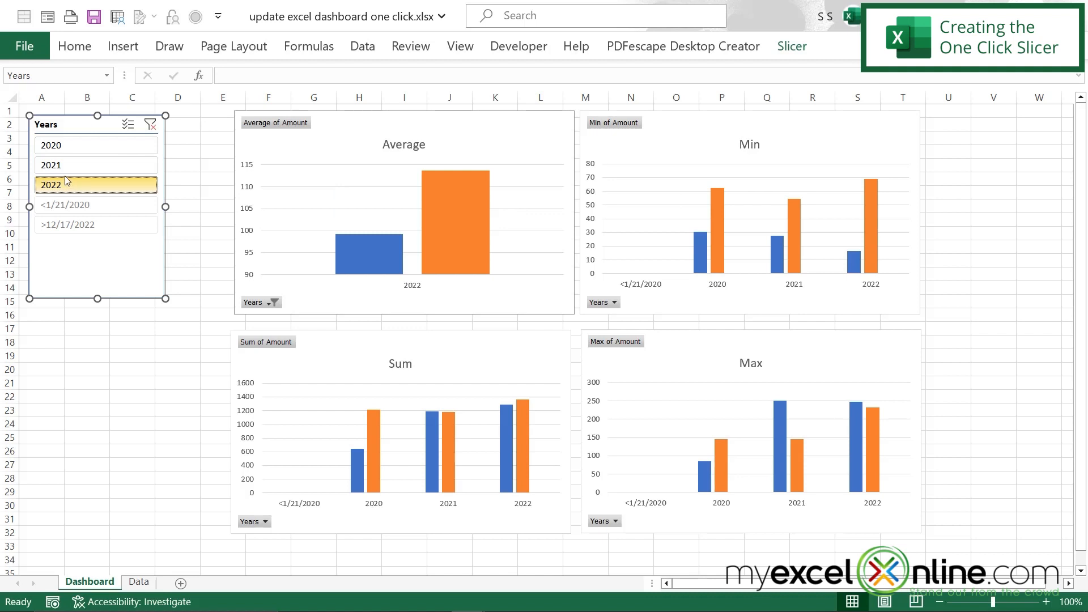
Turn on multi-select in the Years slicer and add 2021 and 2020 to the selected years
left_click(129, 128)
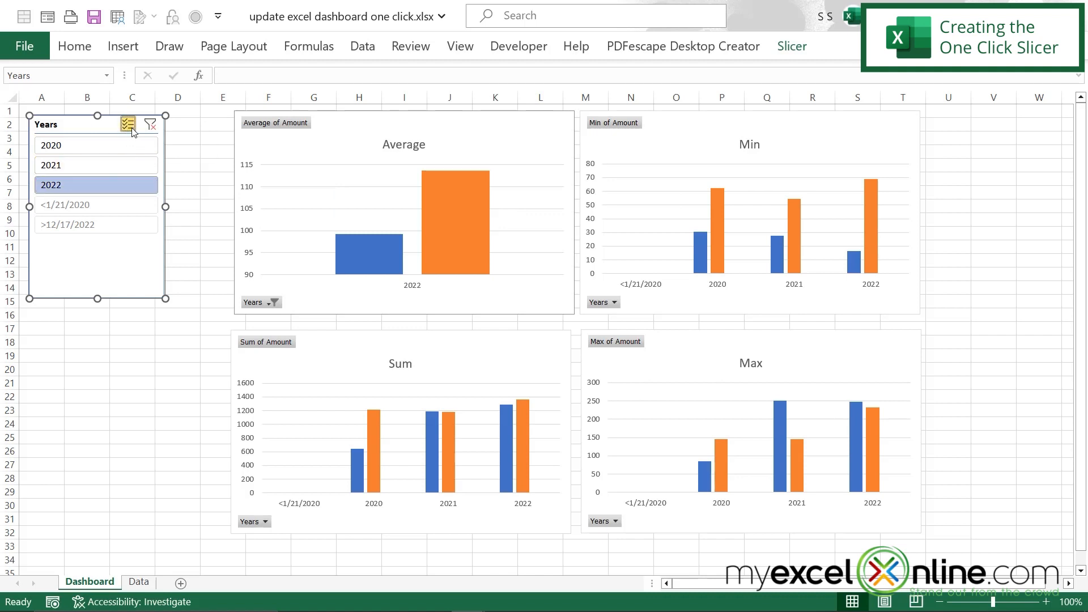
left_click(62, 166)
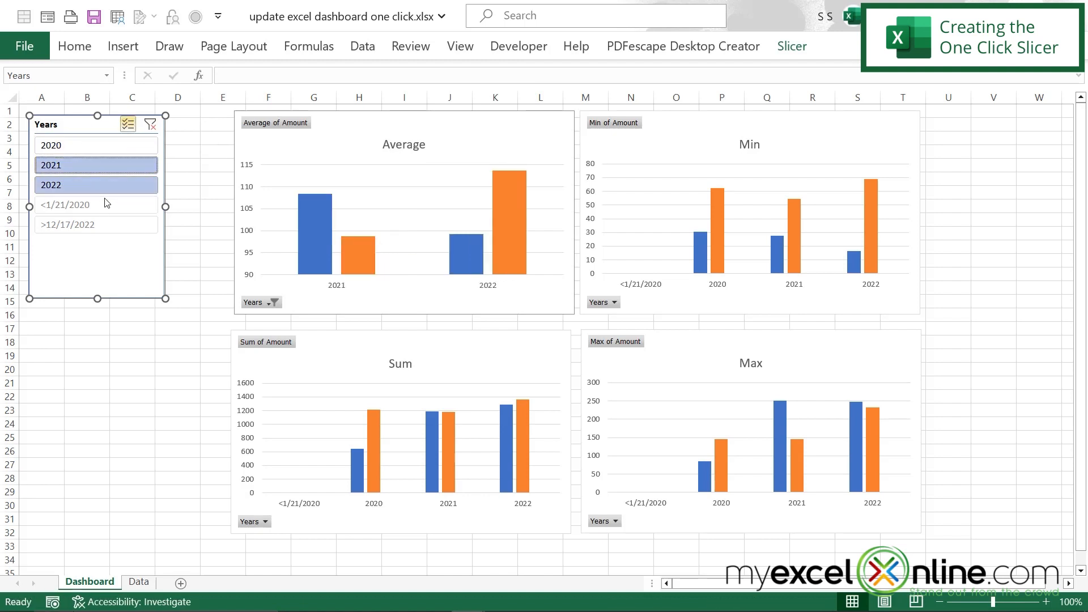
left_click(79, 146)
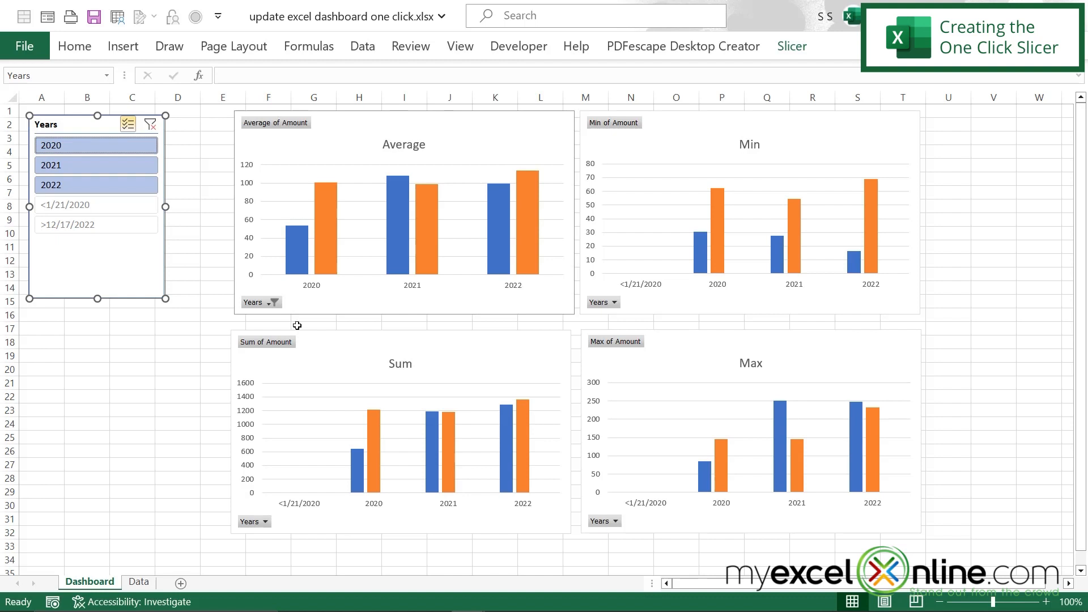
Connect the Years slicer to PivotTable2, PivotTable3 and PivotTable4 through its report connections
right_click(130, 274)
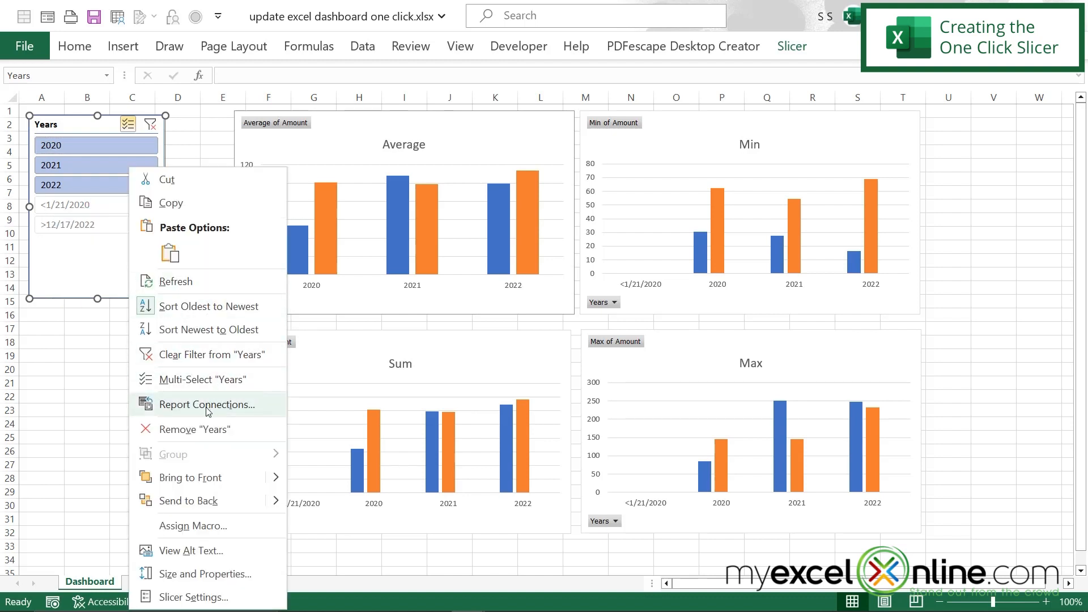
left_click(207, 405)
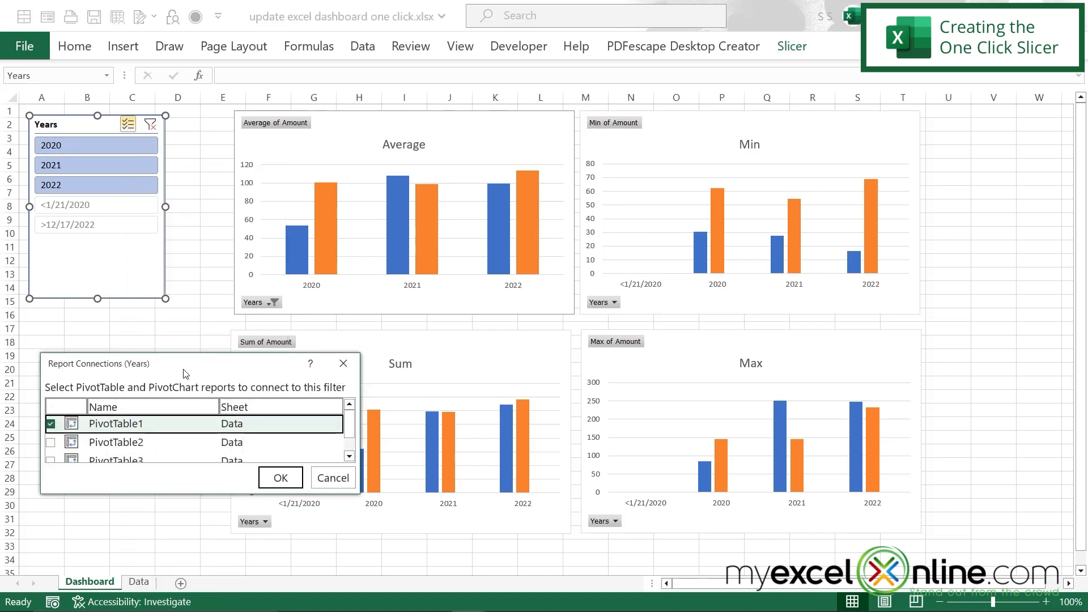
left_click_drag(183, 374, 378, 184)
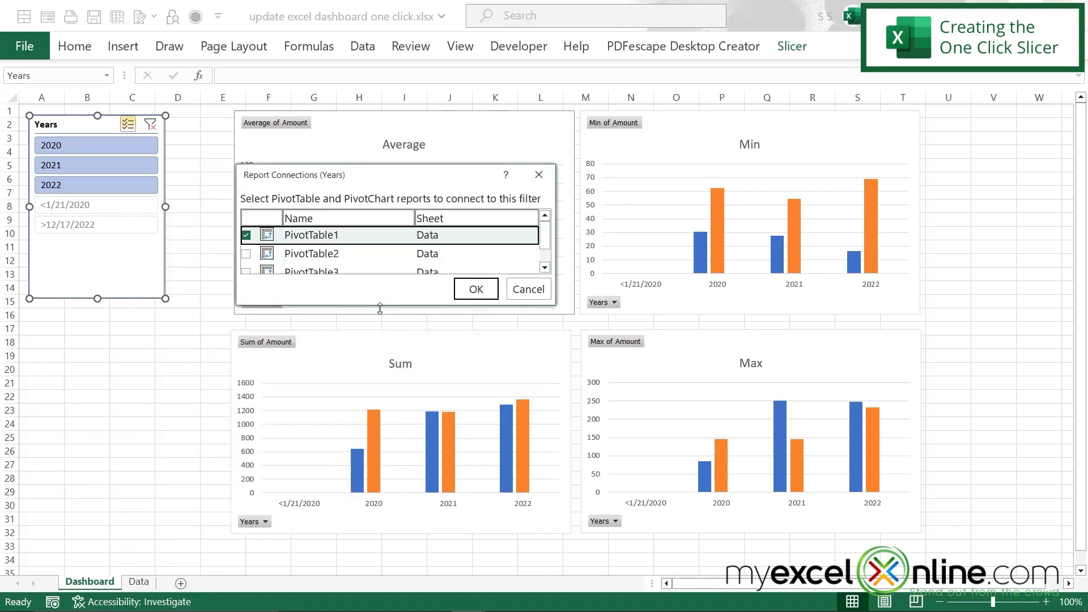
left_click_drag(380, 308, 387, 424)
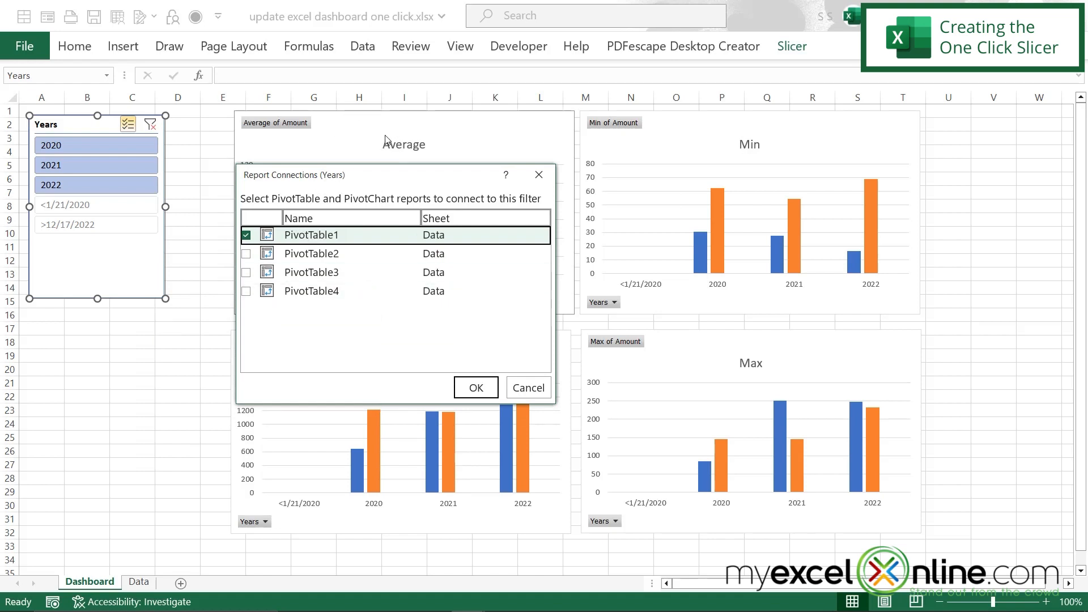
left_click(245, 253)
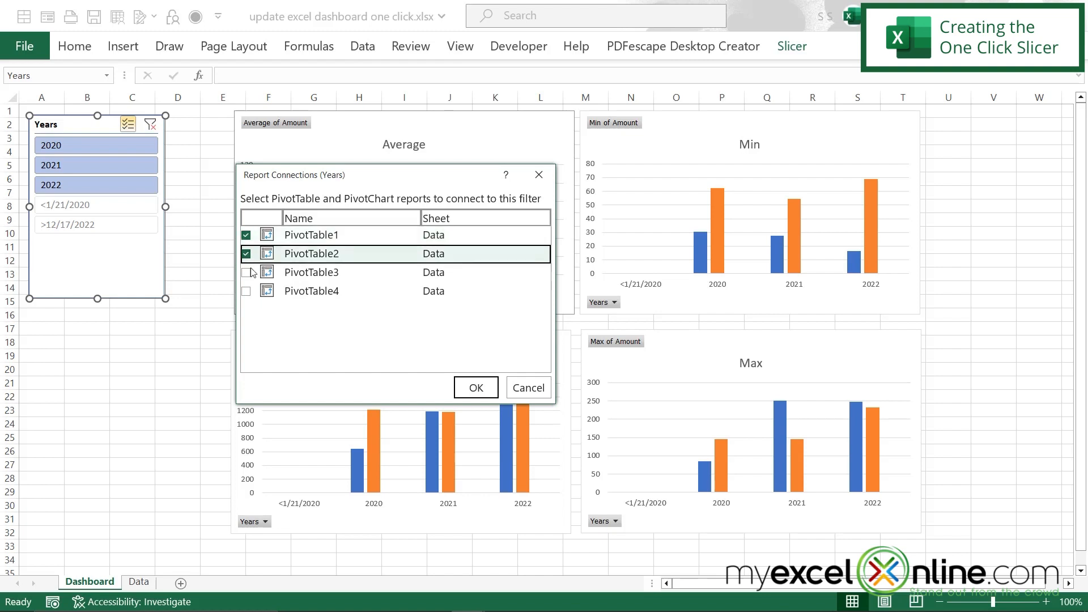
left_click(246, 273)
left_click(246, 291)
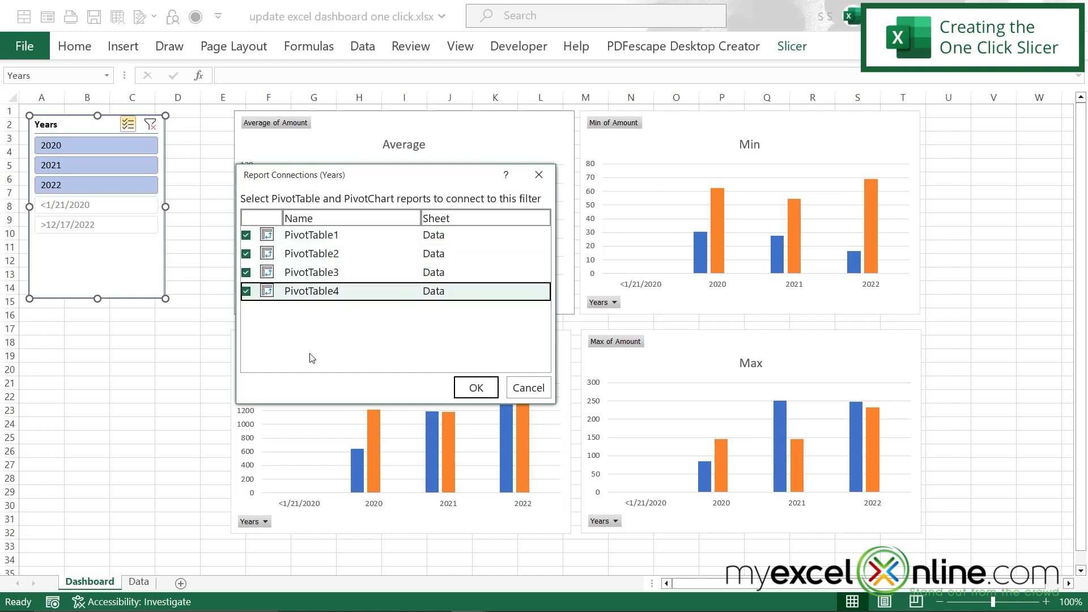
left_click(466, 391)
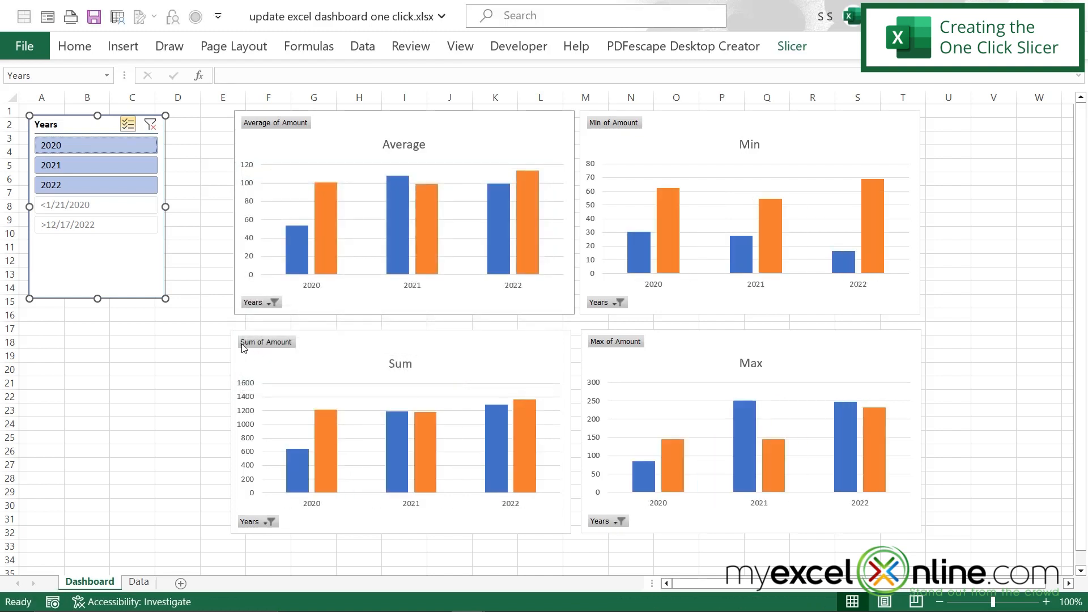
Test the connected Years slicer on all four charts by deselecting 2020 and selecting it again
left_click(78, 148)
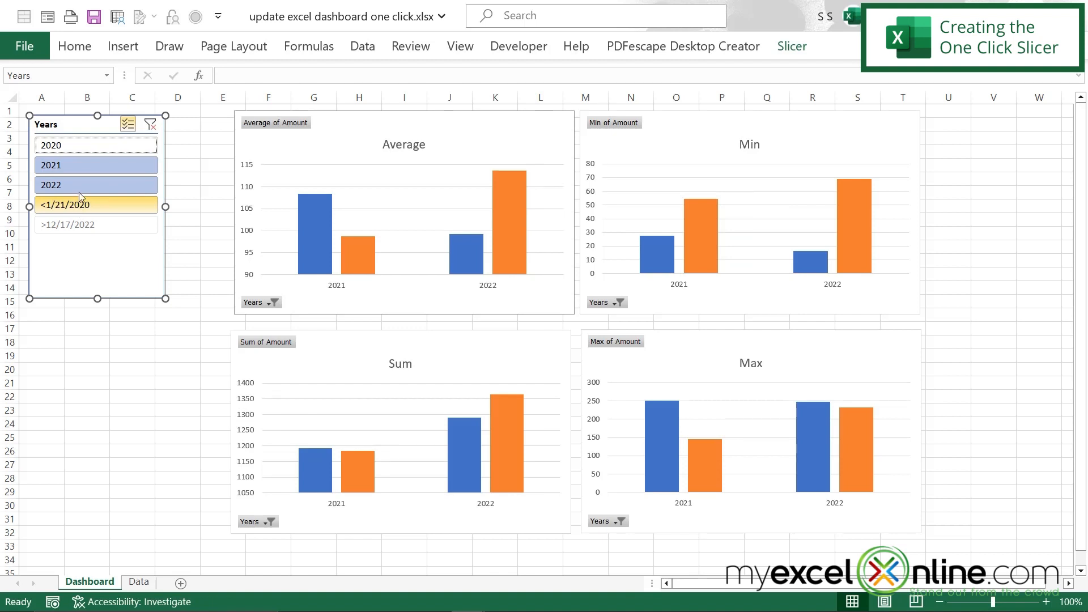
left_click(74, 147)
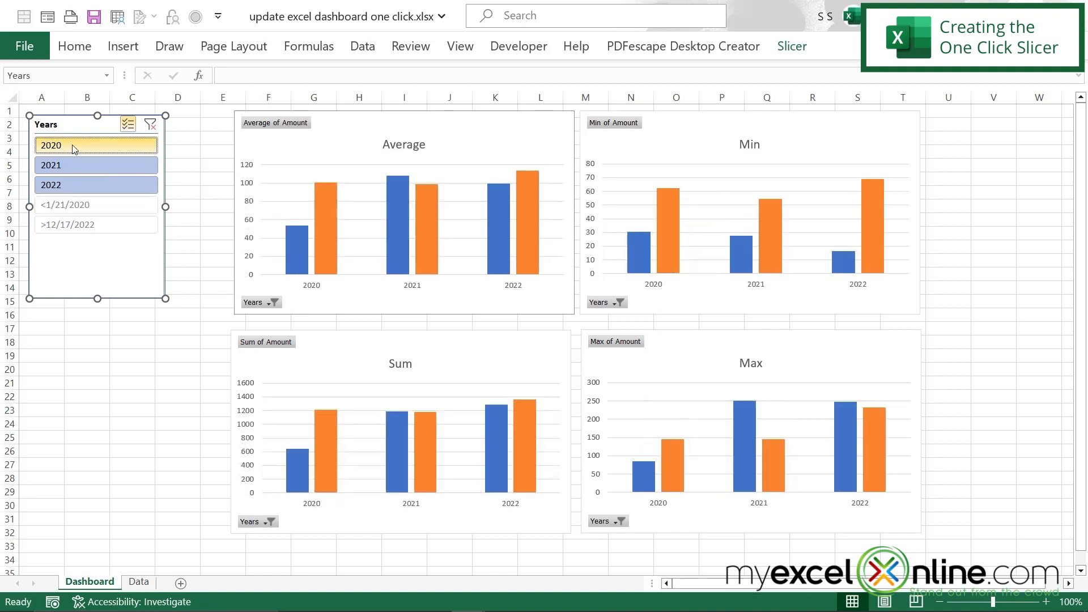